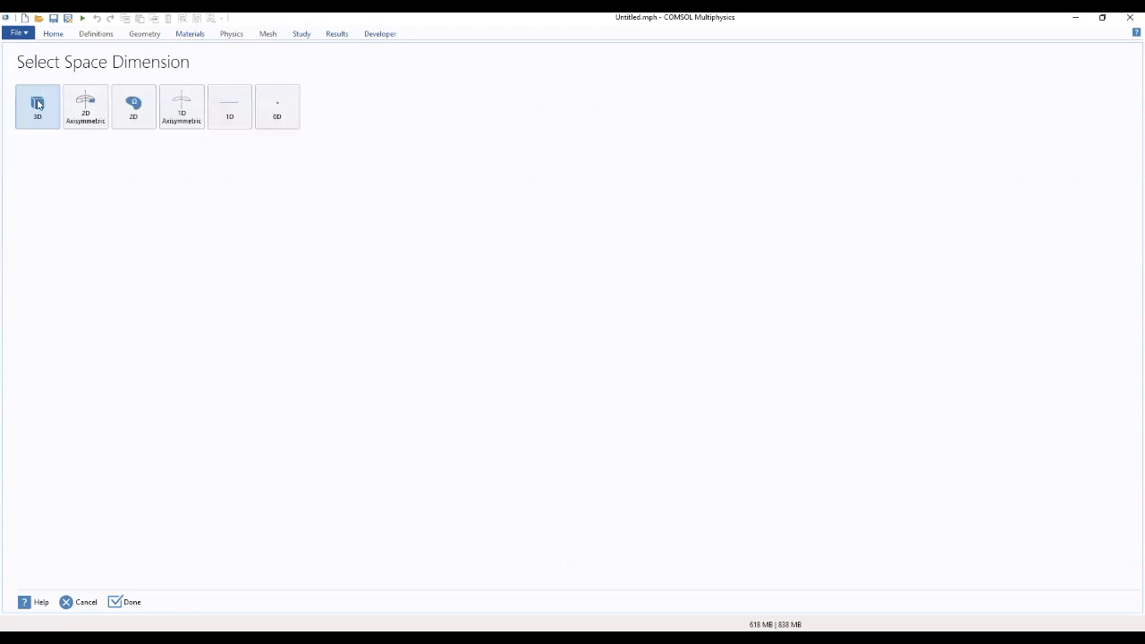
Step: Set the space dimension to 3D and add the Secondary Current Distribution (cd) physics interface from Electrochemistry
click(38, 104)
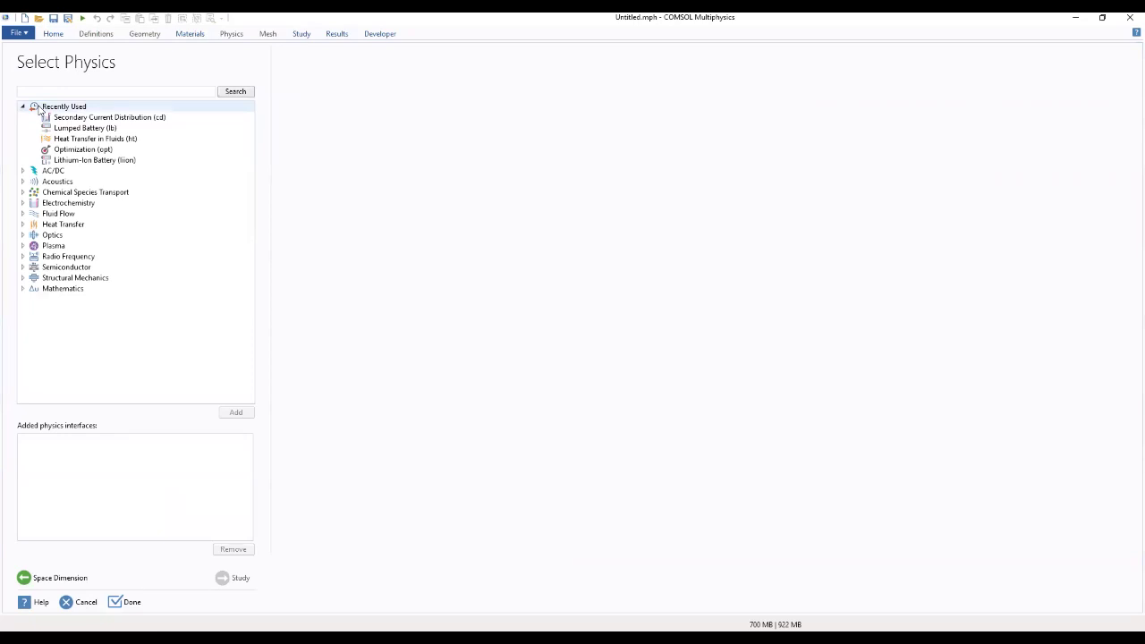
click(24, 203)
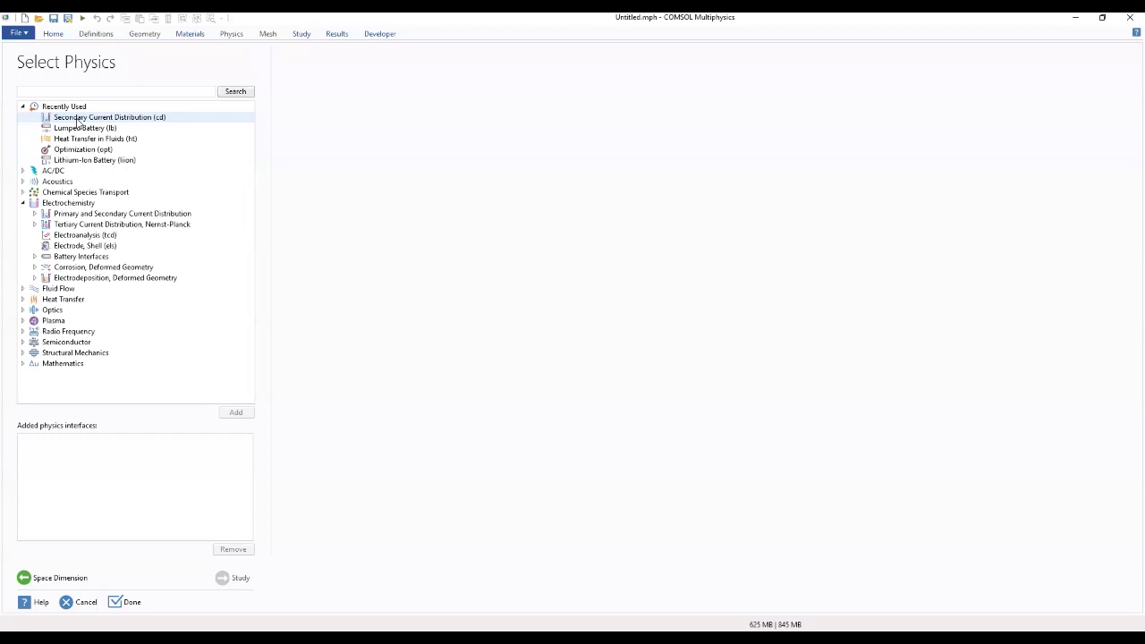
click(34, 225)
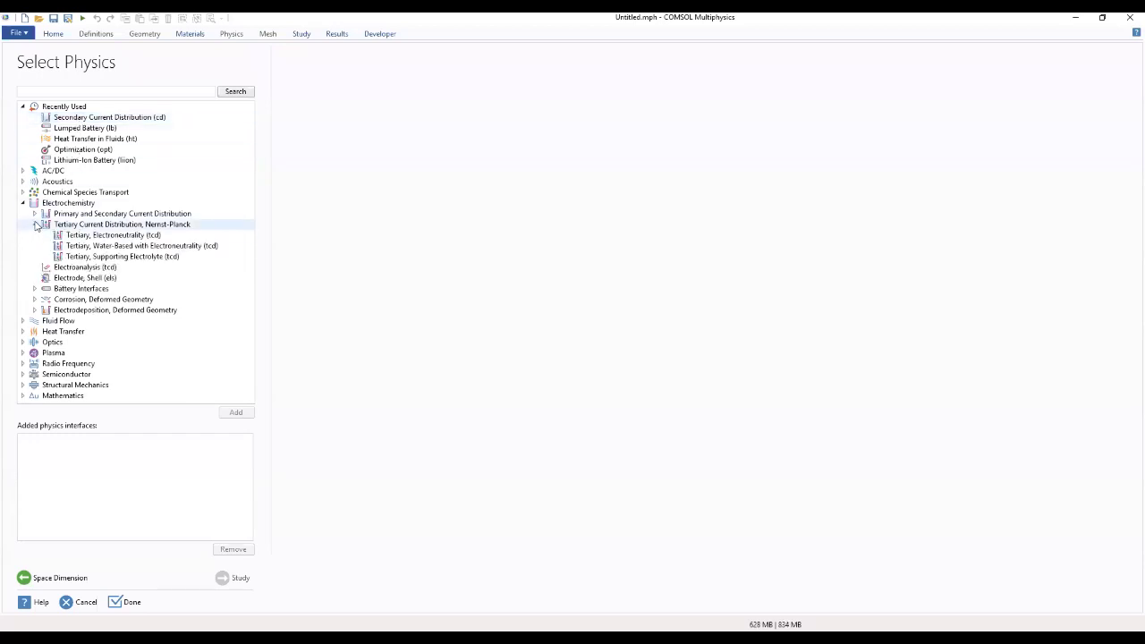
click(35, 226)
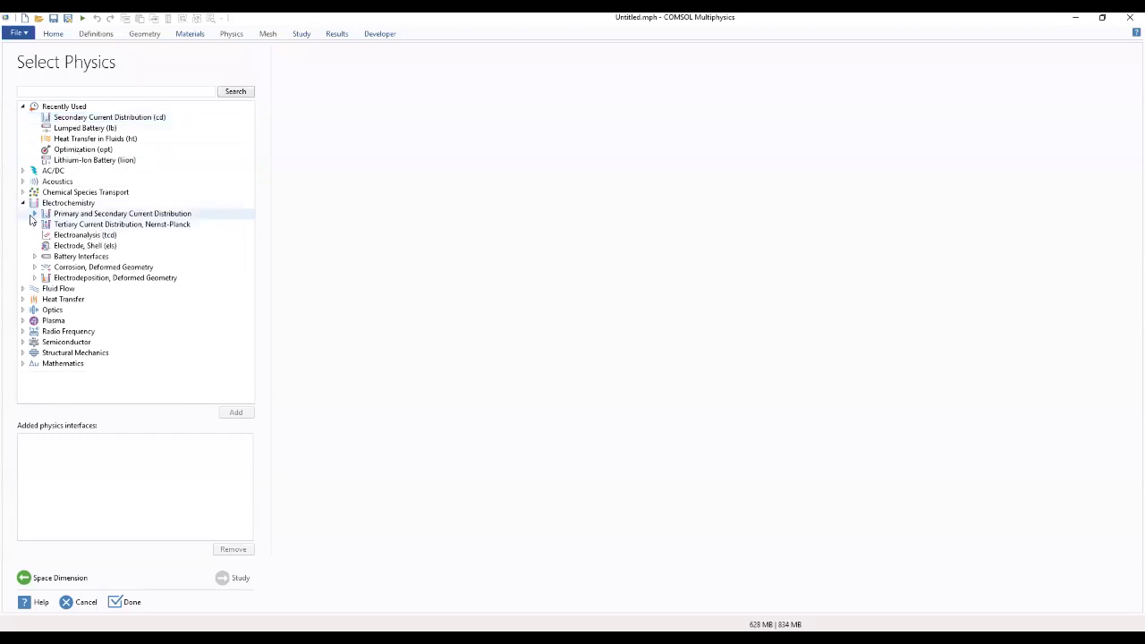
click(34, 214)
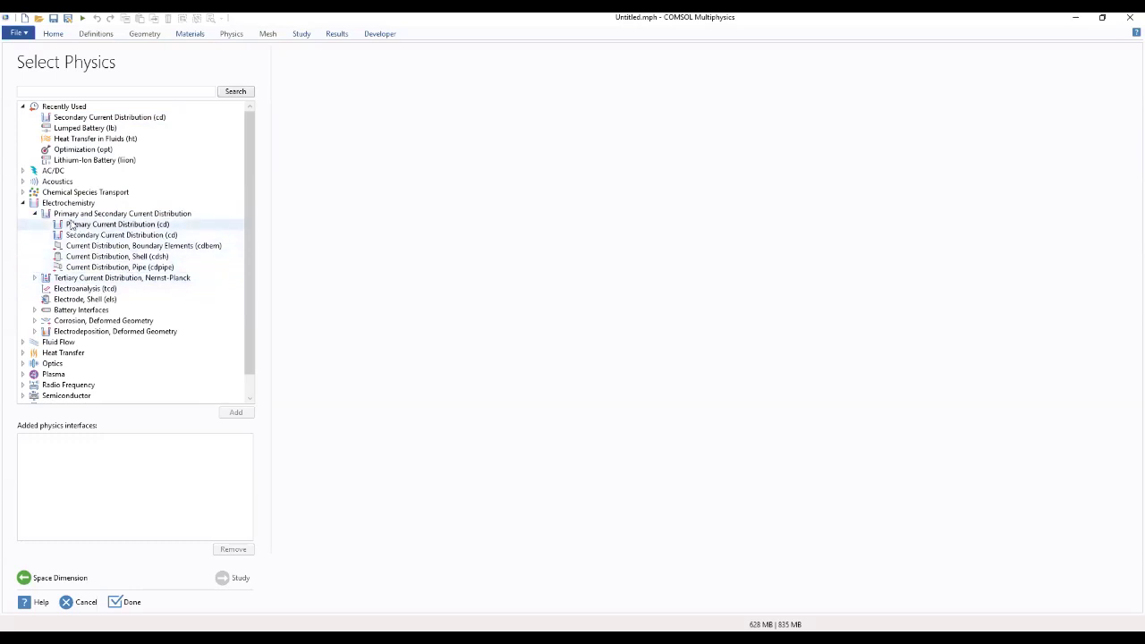
click(101, 216)
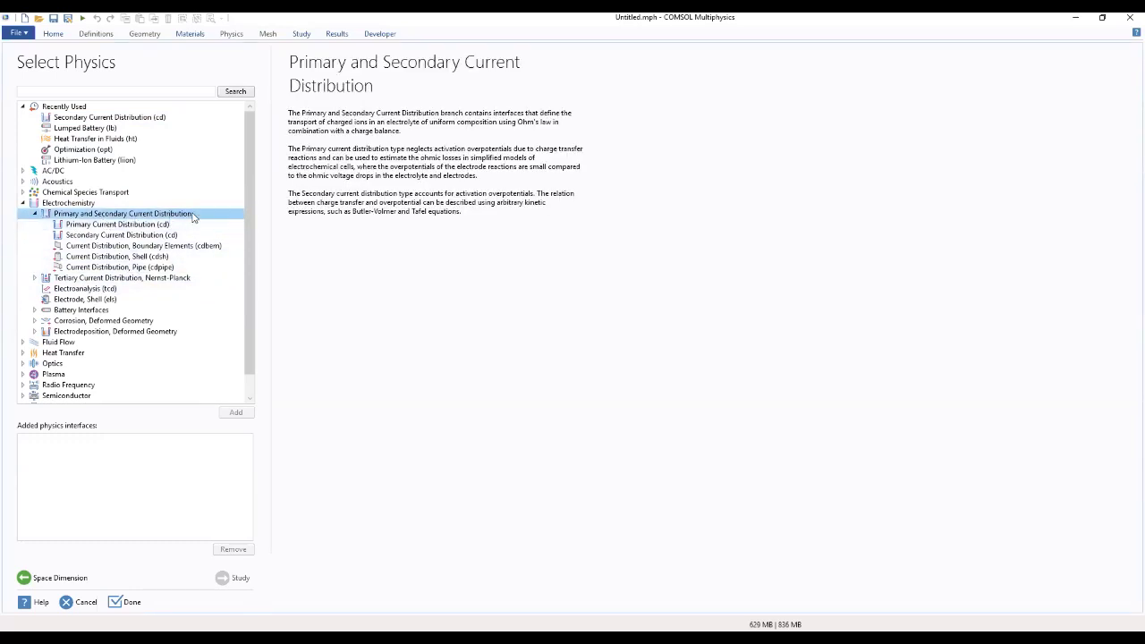
click(128, 237)
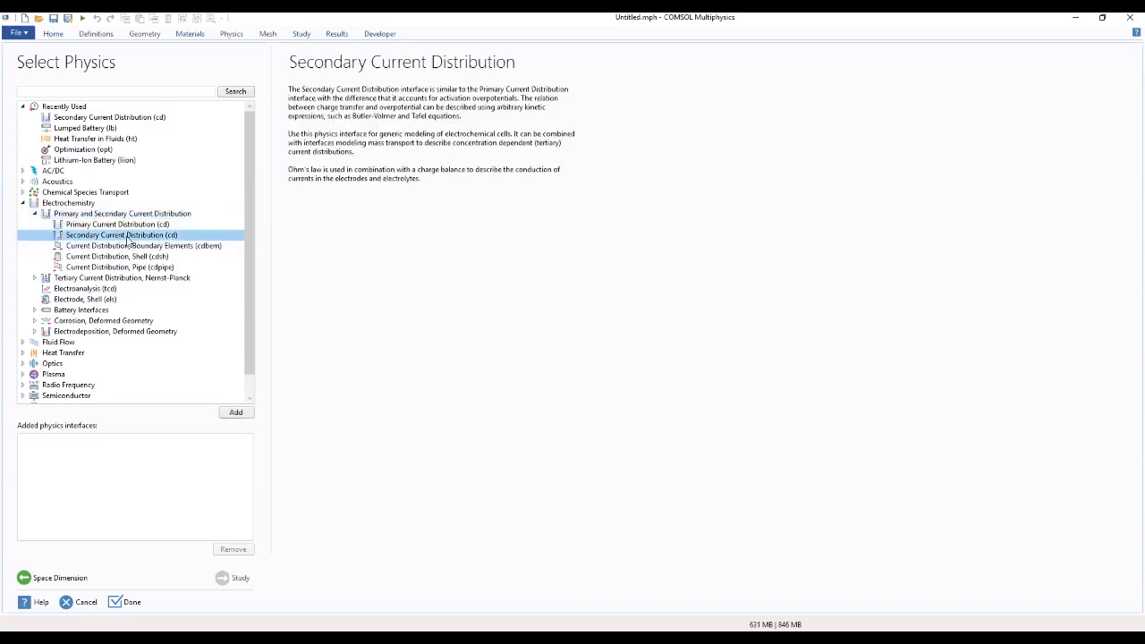
click(243, 415)
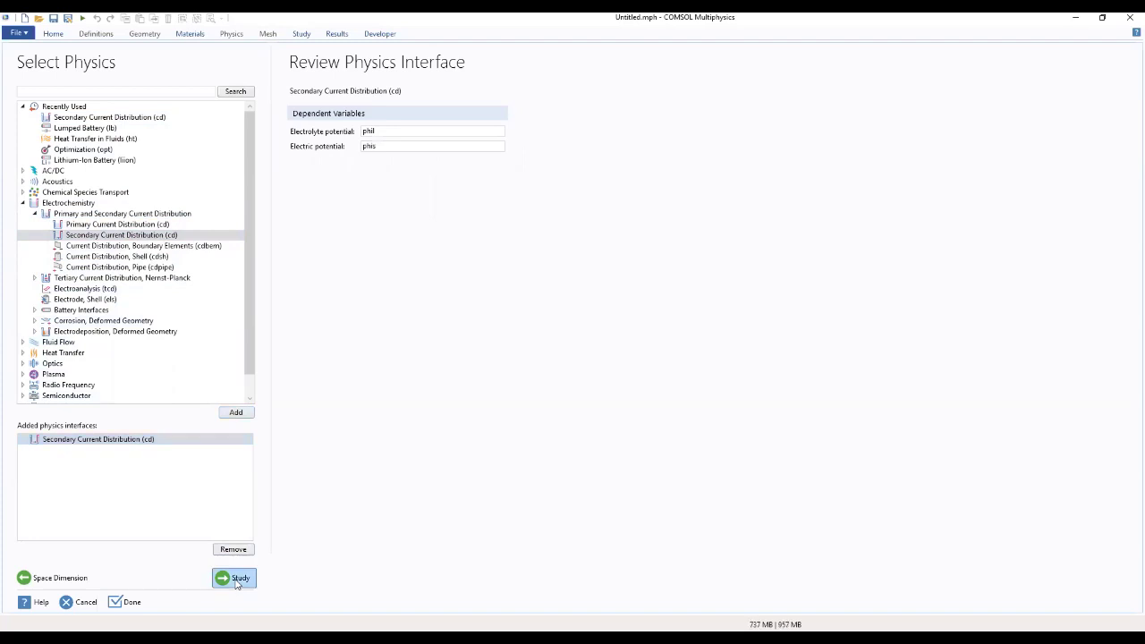
Step: Select the Time Dependent with Initialization preset study and complete the model setup
click(237, 579)
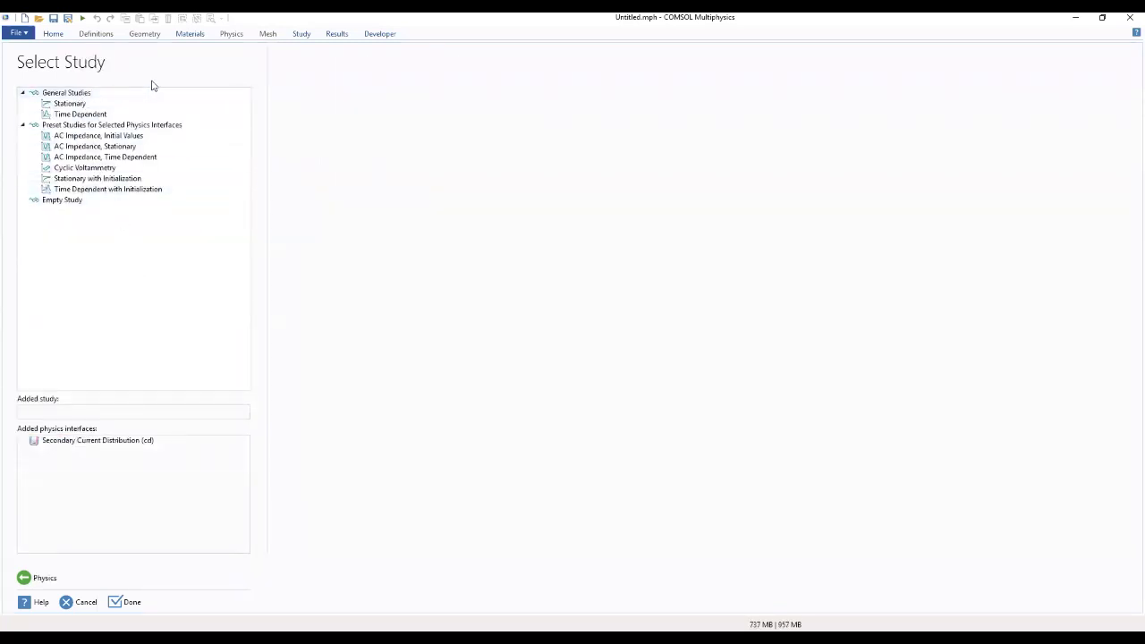
click(104, 190)
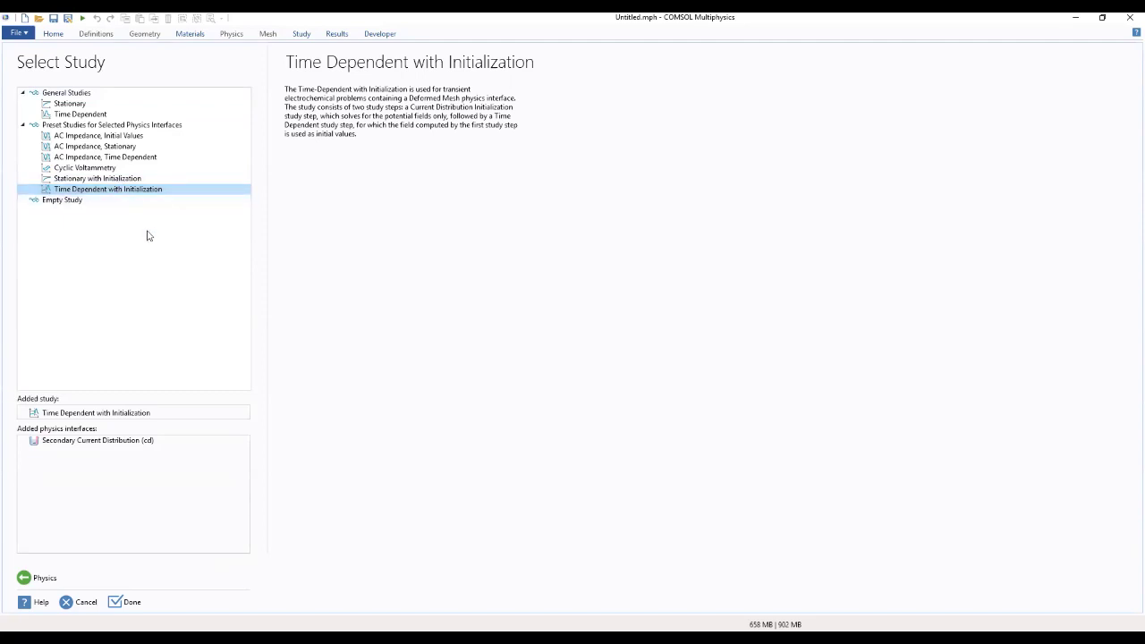
click(129, 603)
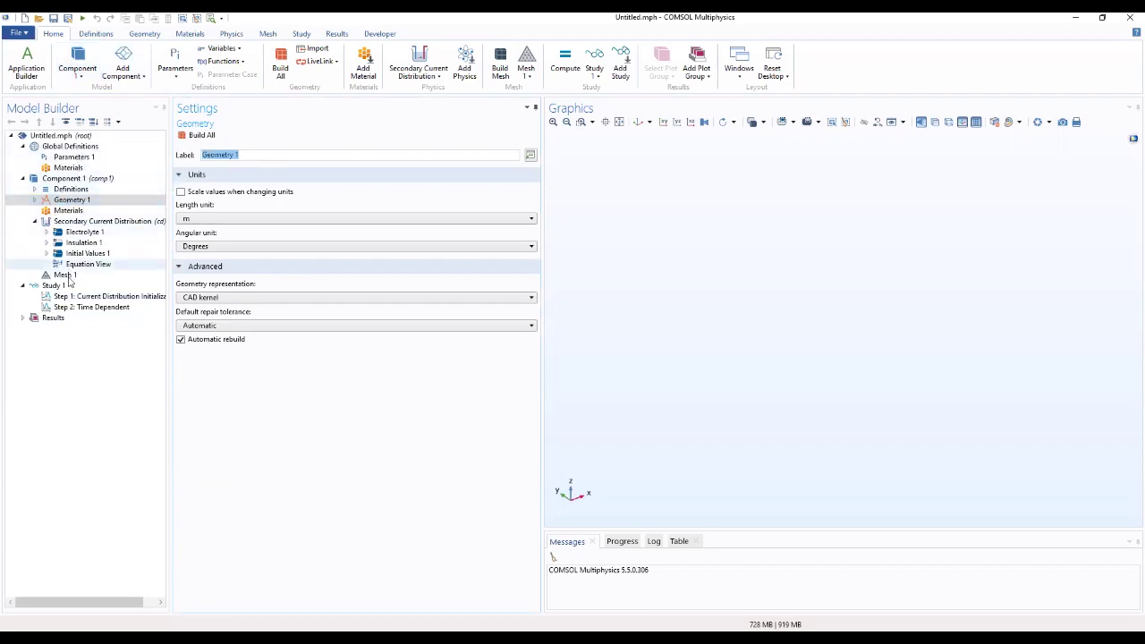
Step: Open the settings of Parameters 1 under Global Definitions
click(54, 202)
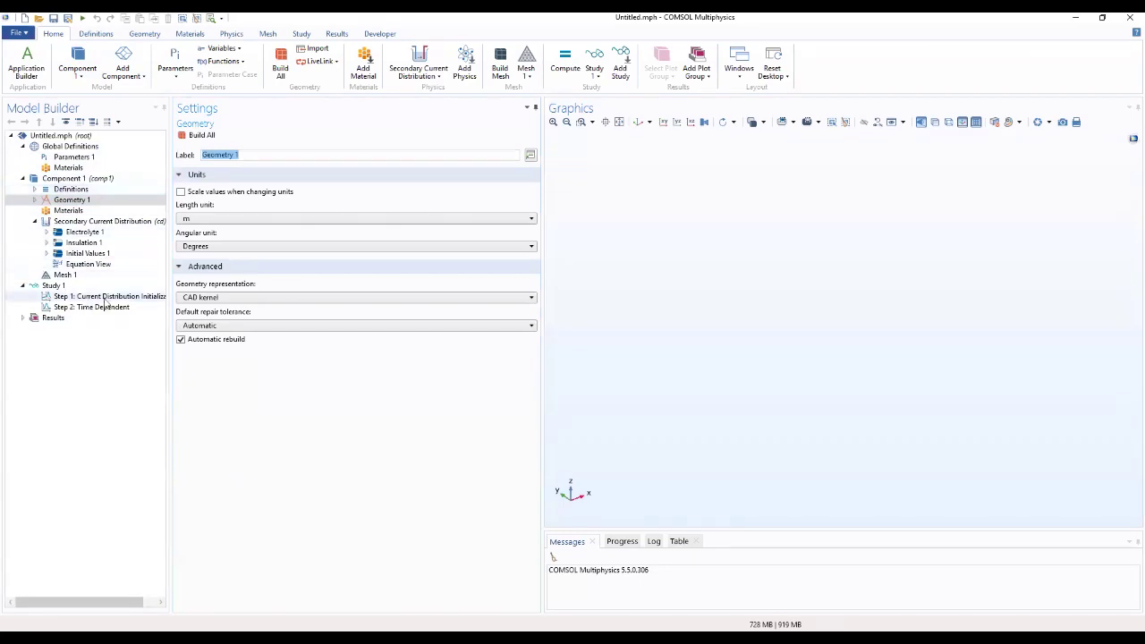
click(63, 158)
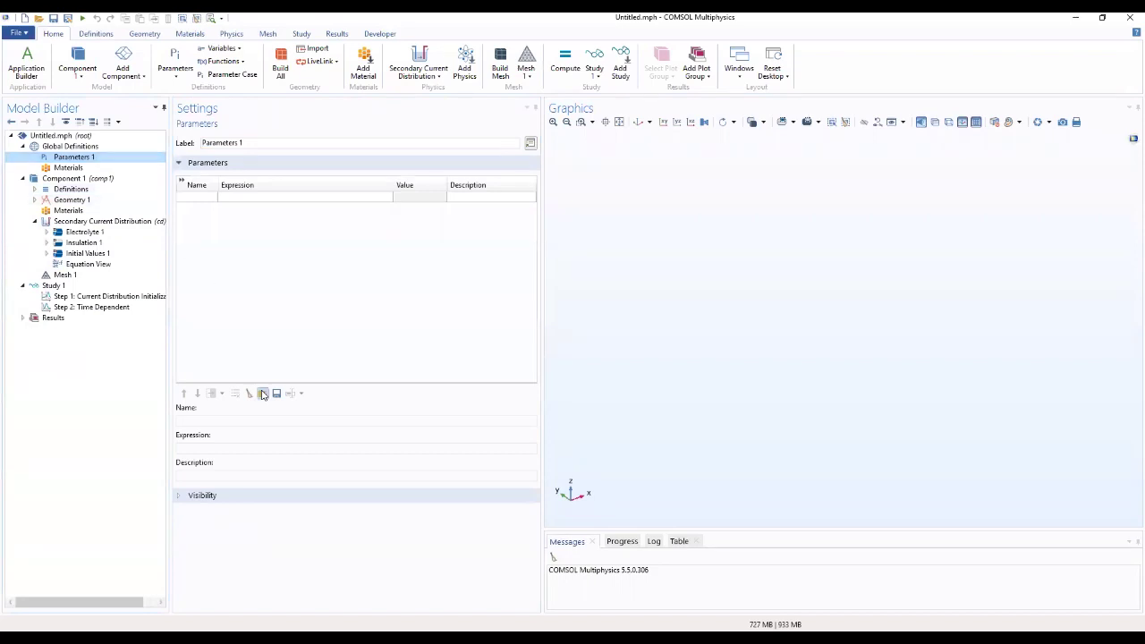
click(263, 394)
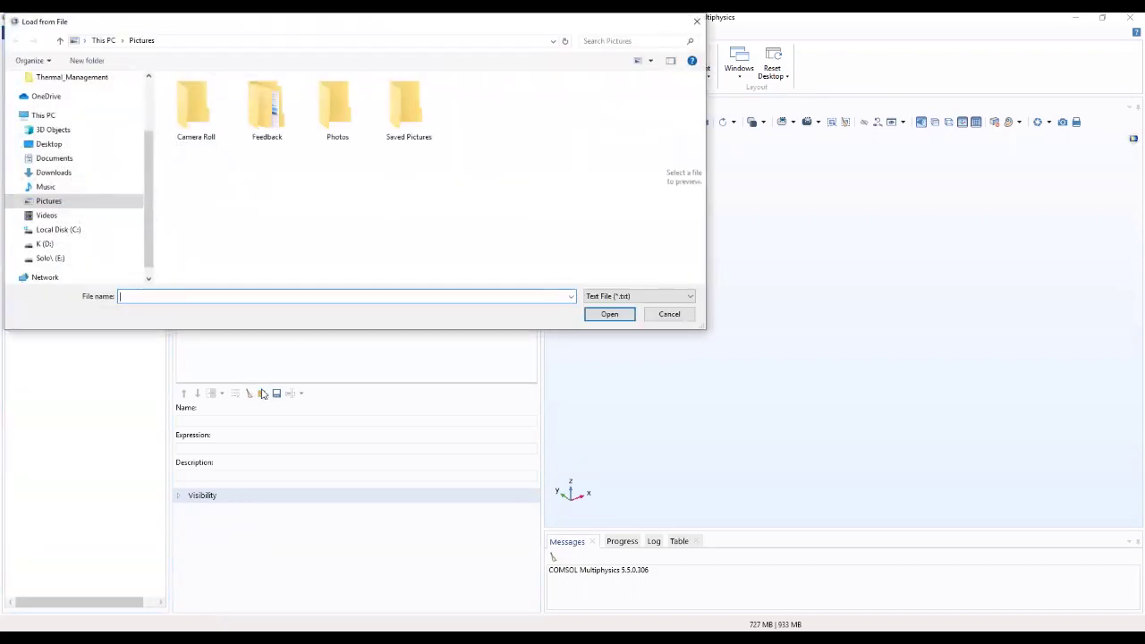
click(57, 260)
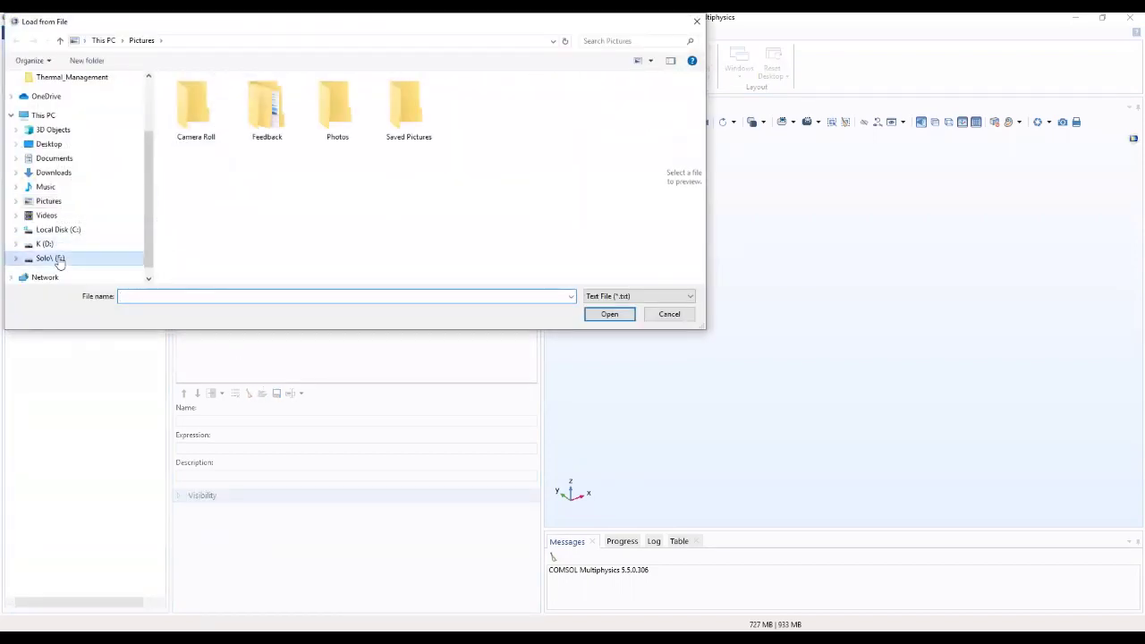
click(61, 230)
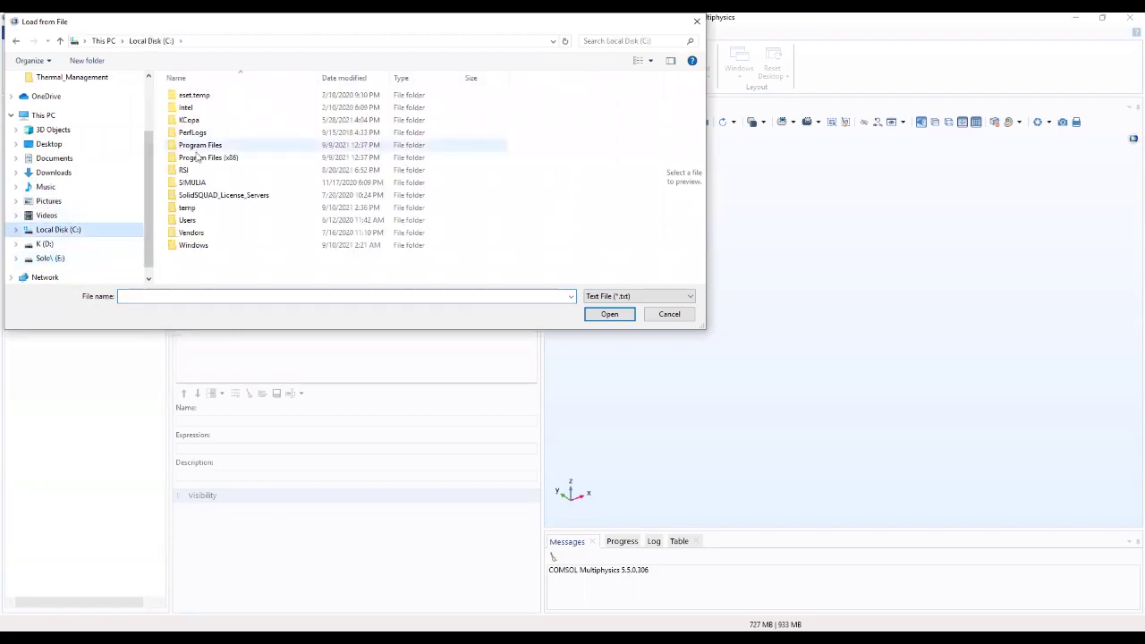
double_click(207, 145)
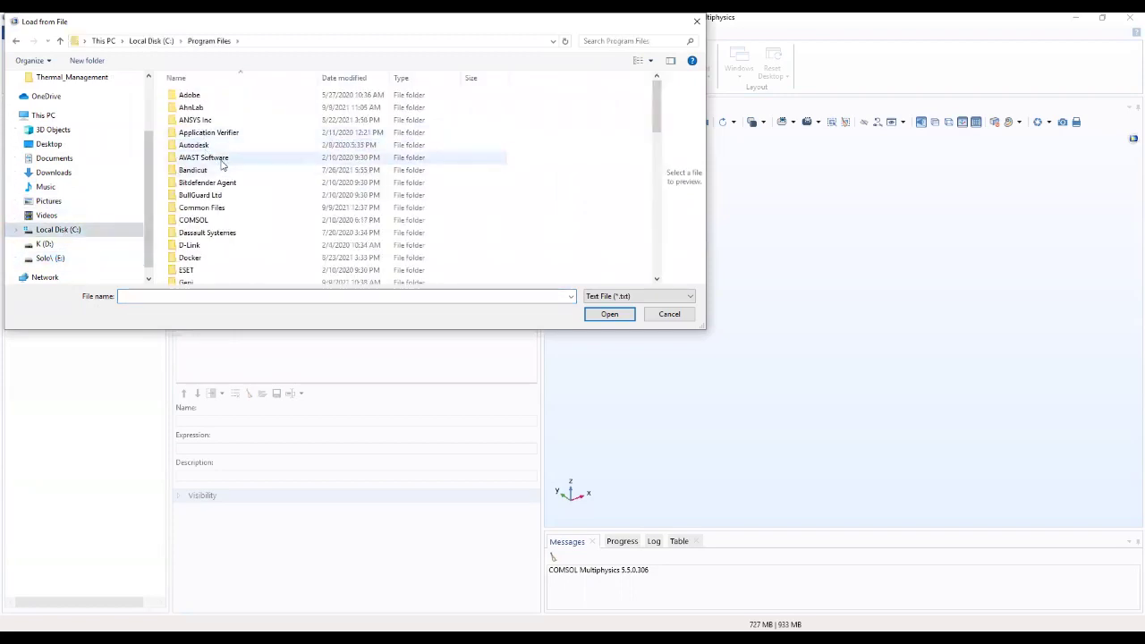
double_click(205, 220)
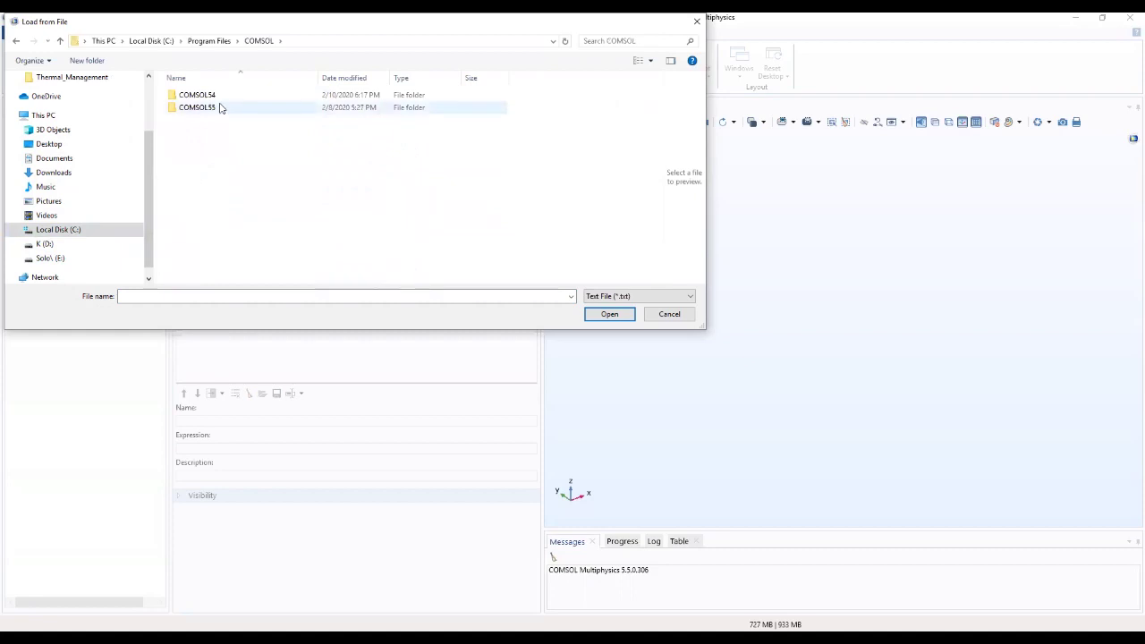
double_click(222, 107)
double_click(218, 96)
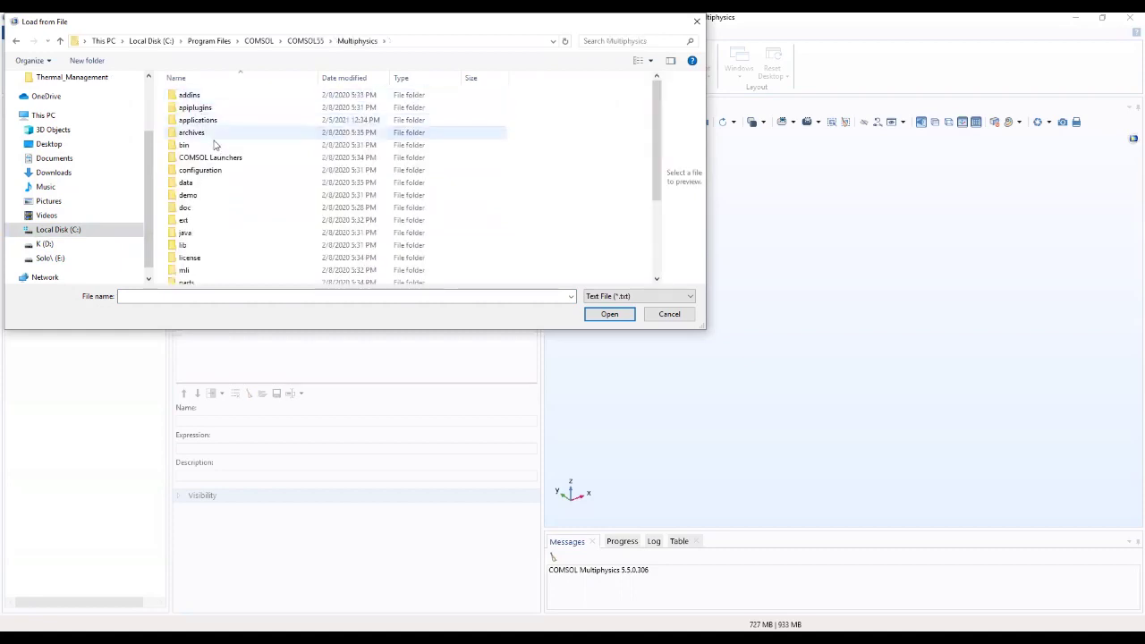
click(208, 124)
double_click(208, 124)
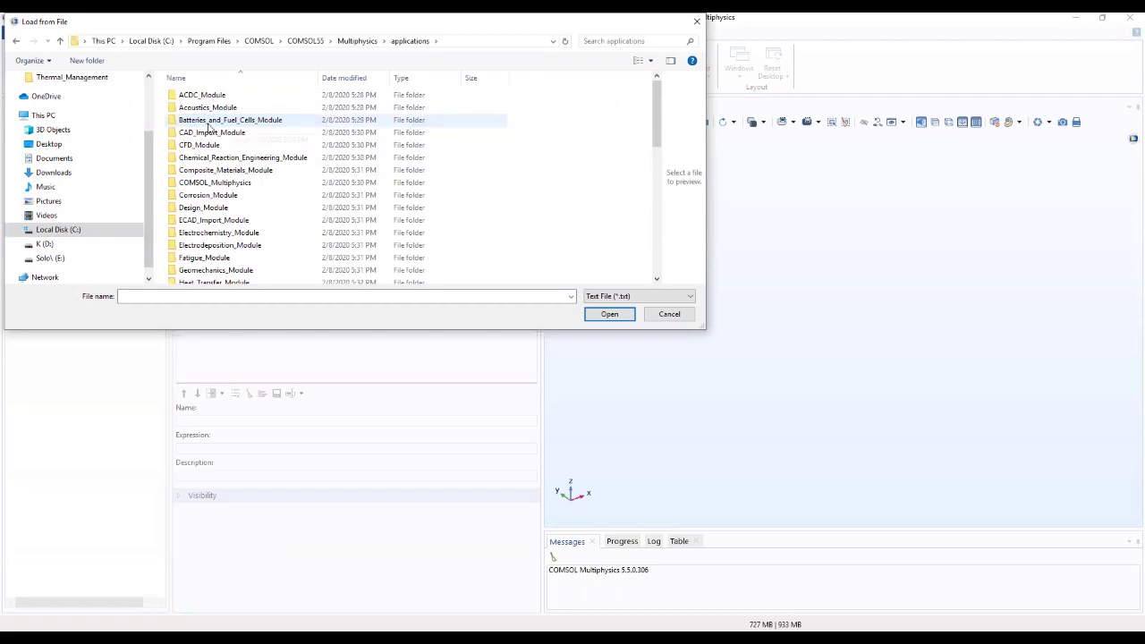
double_click(228, 235)
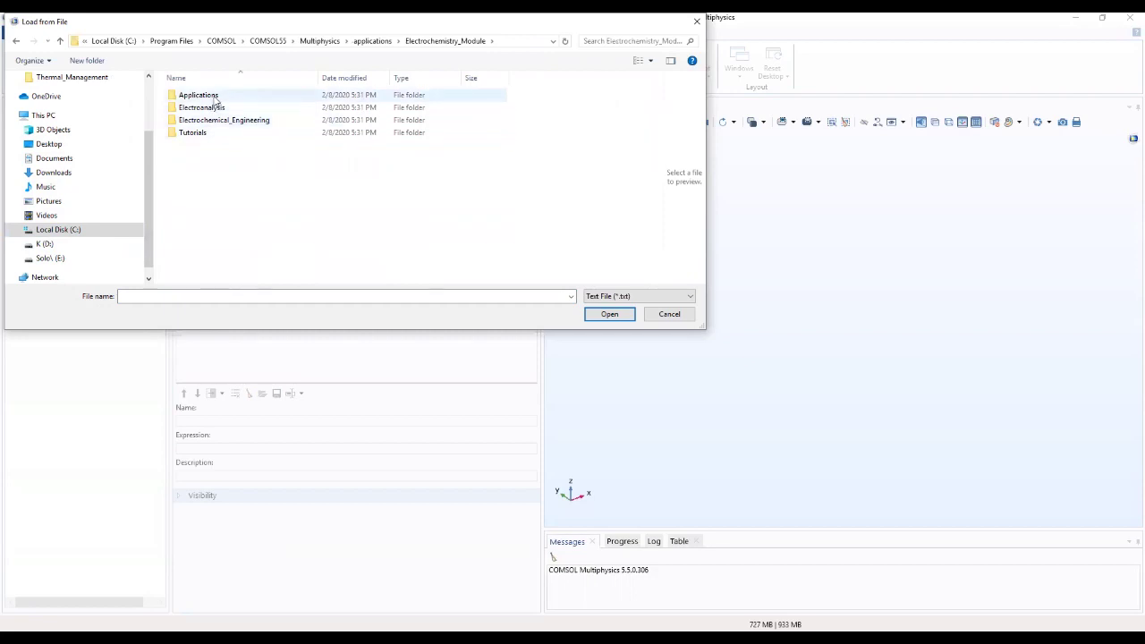
double_click(198, 95)
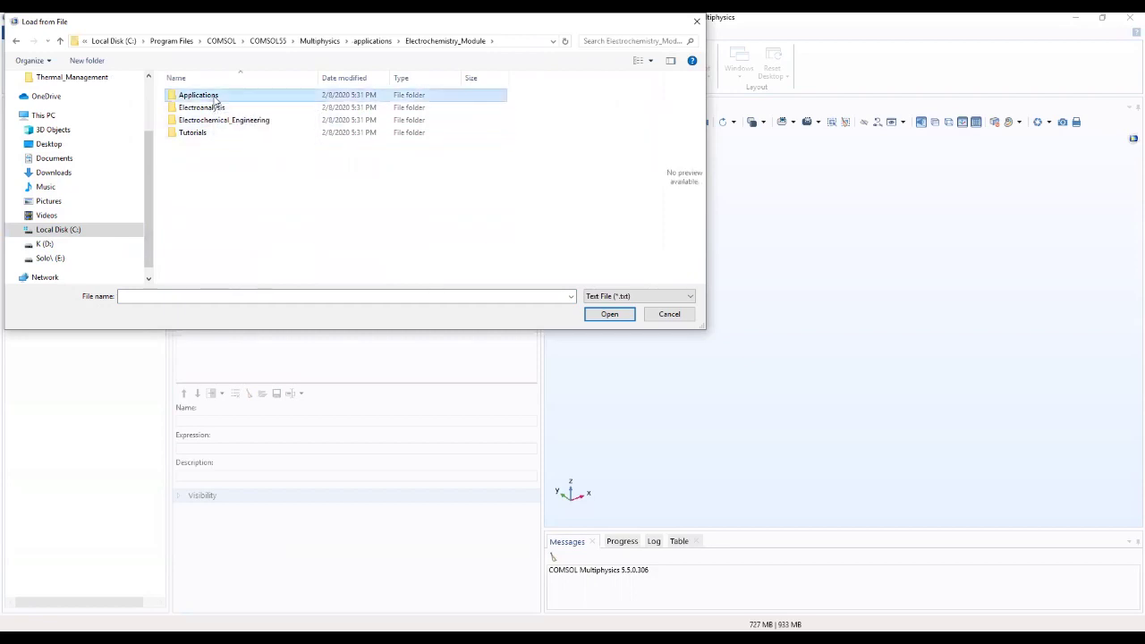
click(60, 41)
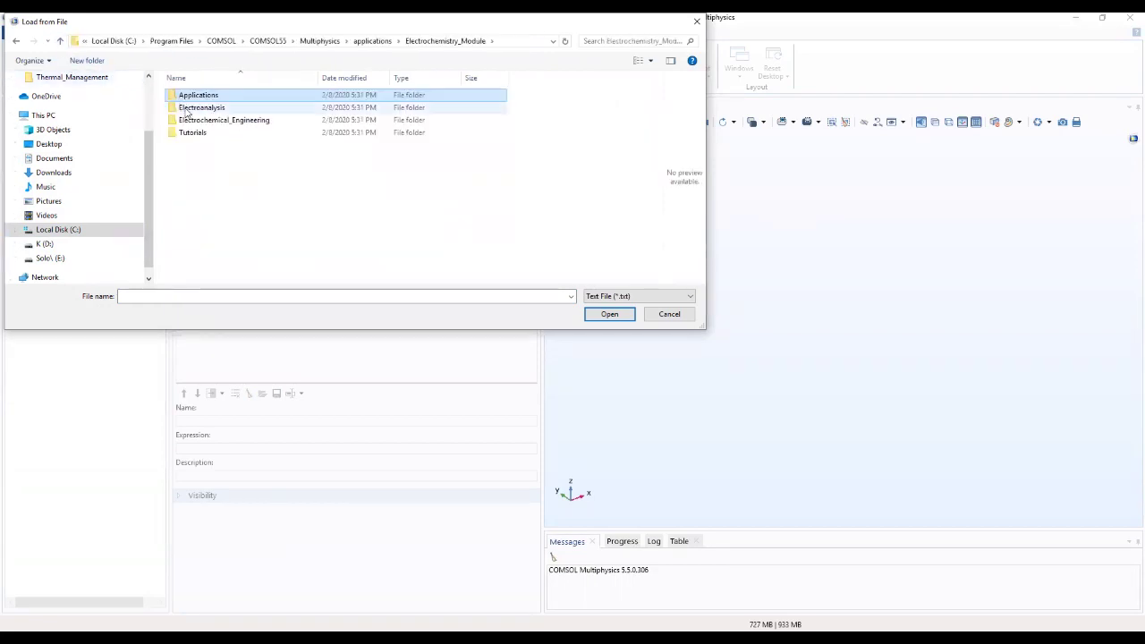
double_click(198, 120)
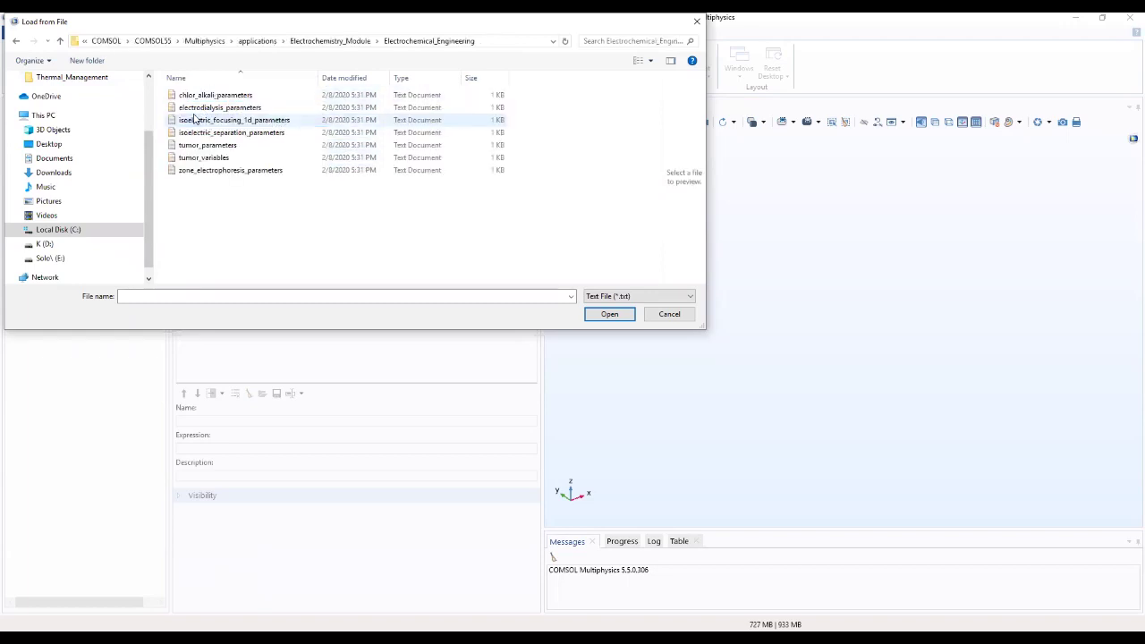
click(60, 41)
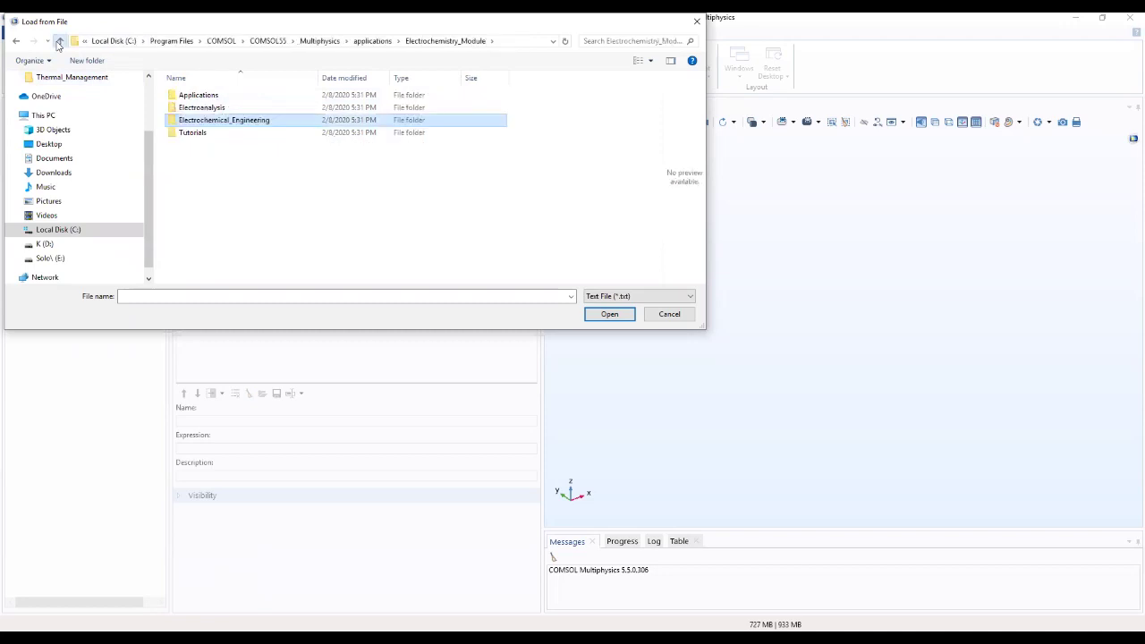
double_click(199, 109)
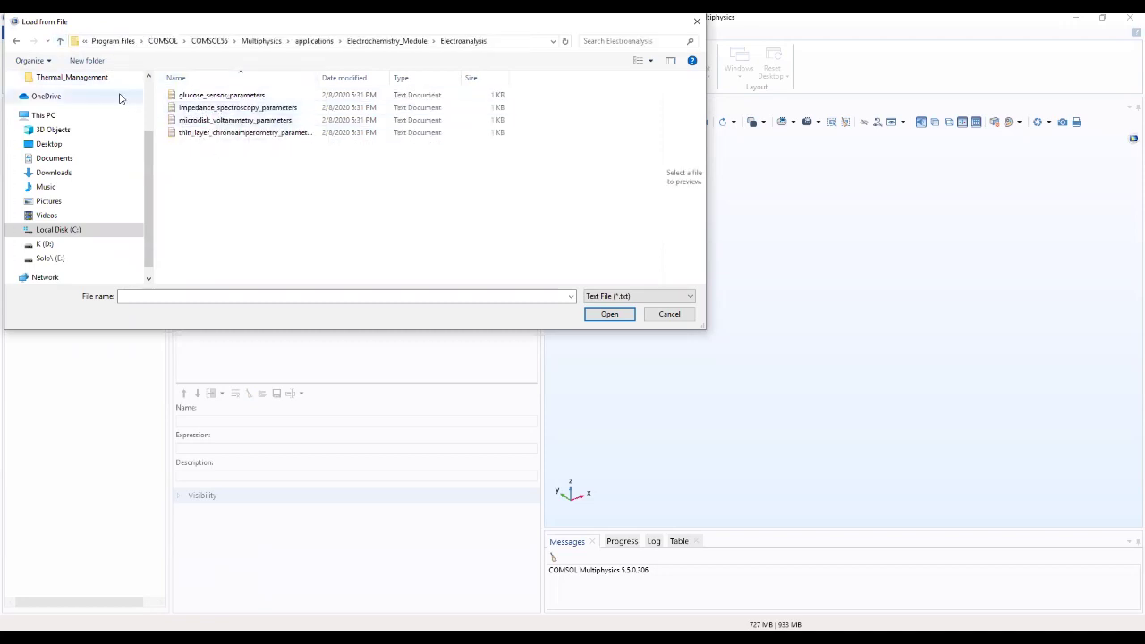
click(60, 41)
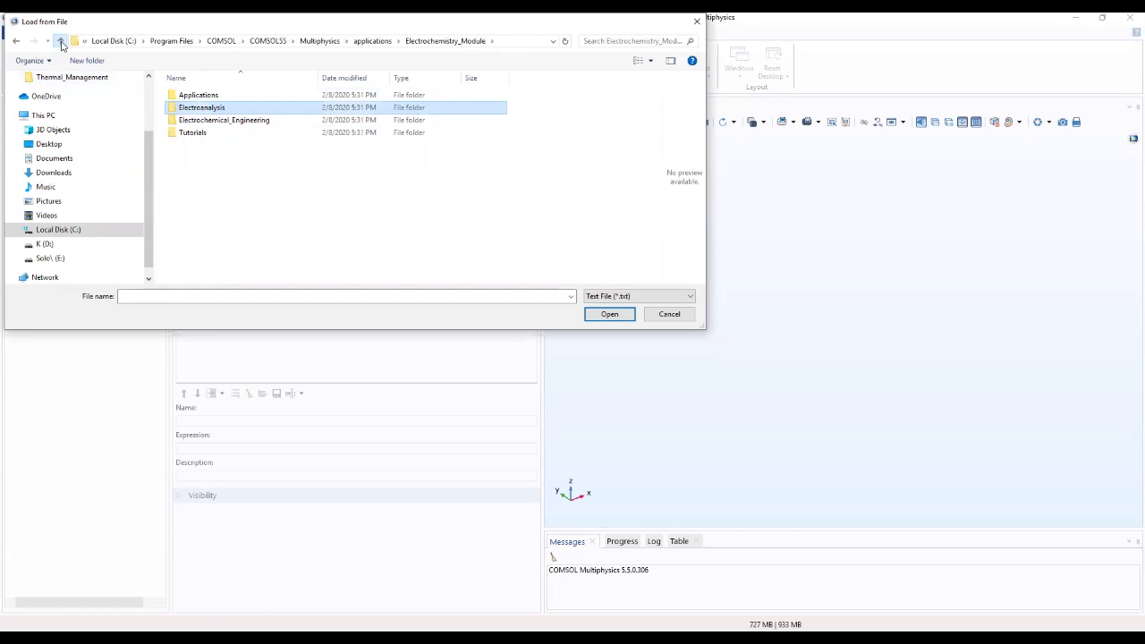
click(60, 41)
scroll(219, 234, down, 2)
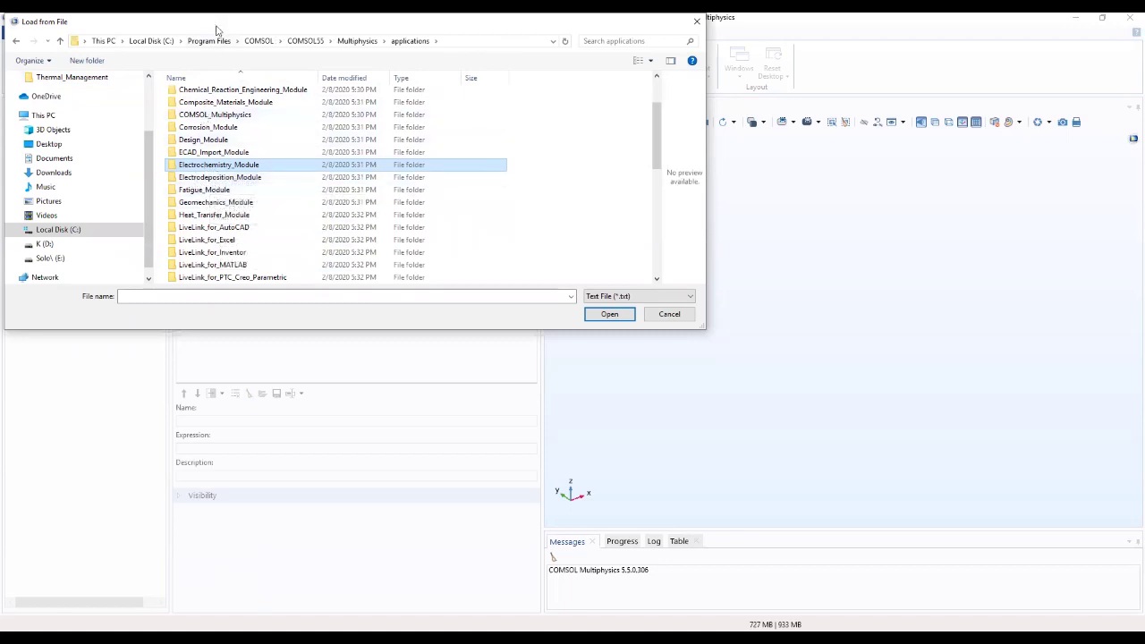
drag(215, 29, 240, 92)
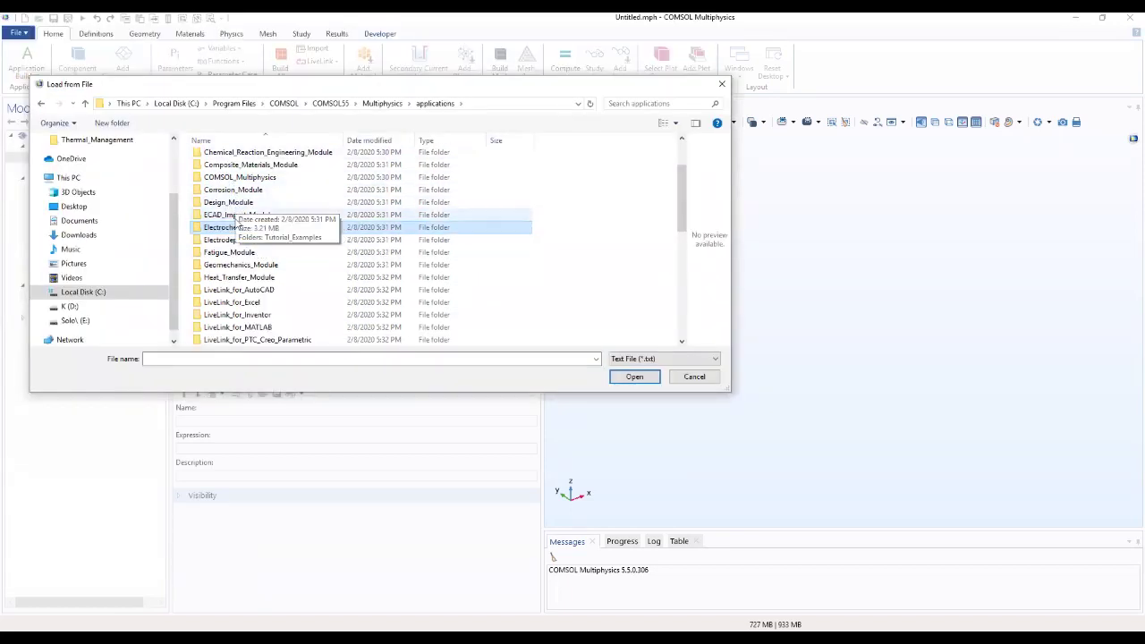
scroll(237, 224, up, 2)
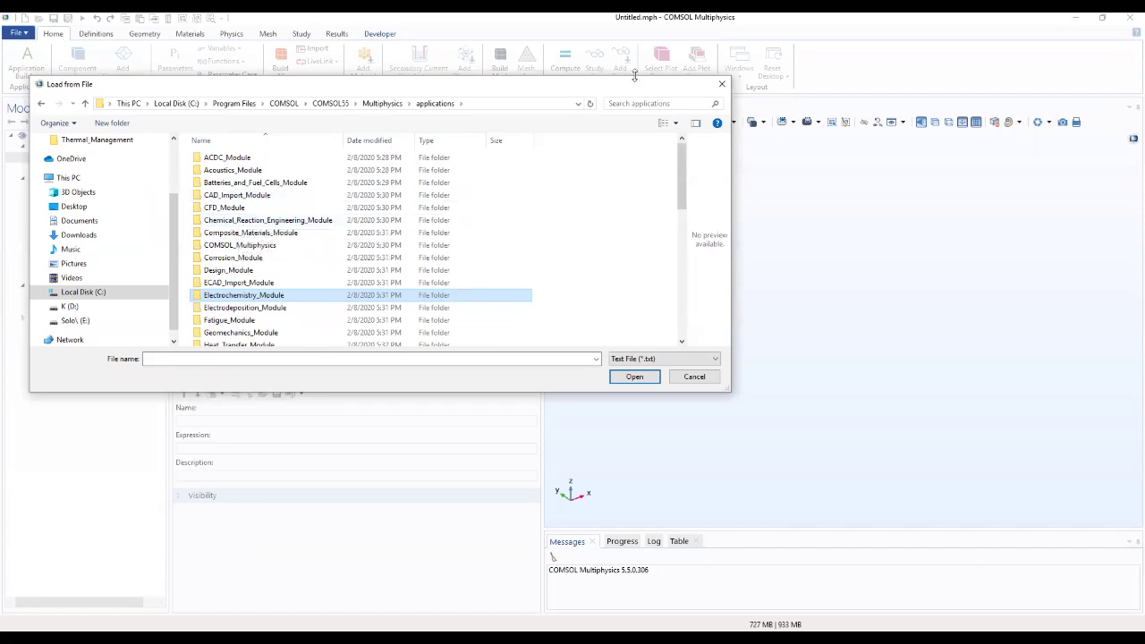
key(Escape)
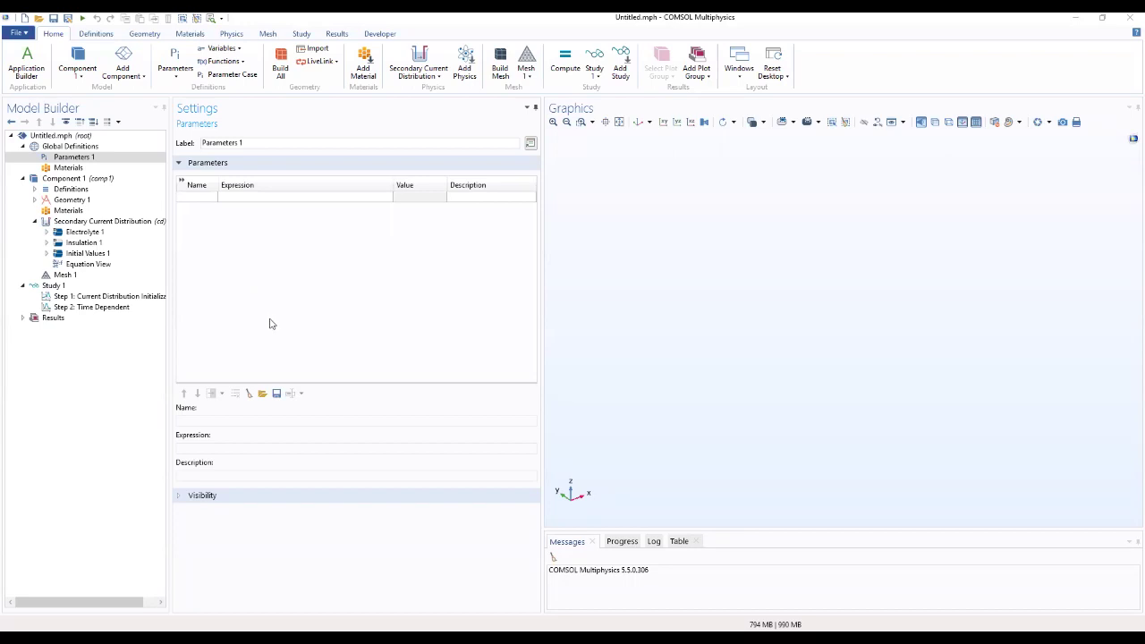
Step: Start loading parameters from a file and browse to C:\Program Files\COMSOL\COMSOL55\Multiphysics\applications
click(261, 393)
click(89, 293)
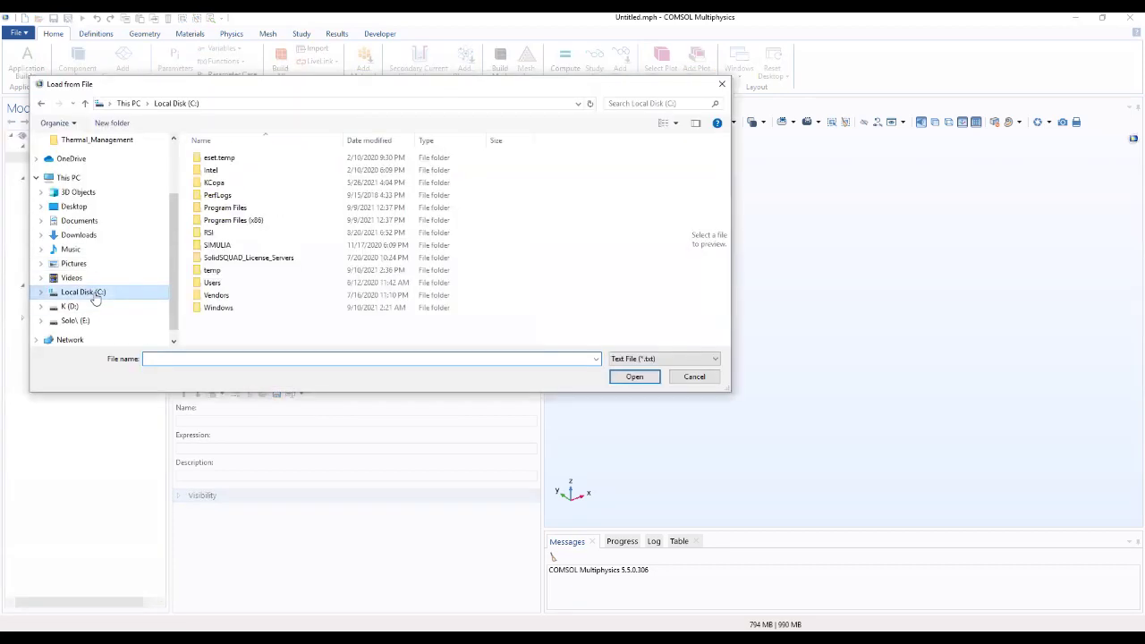
double_click(228, 207)
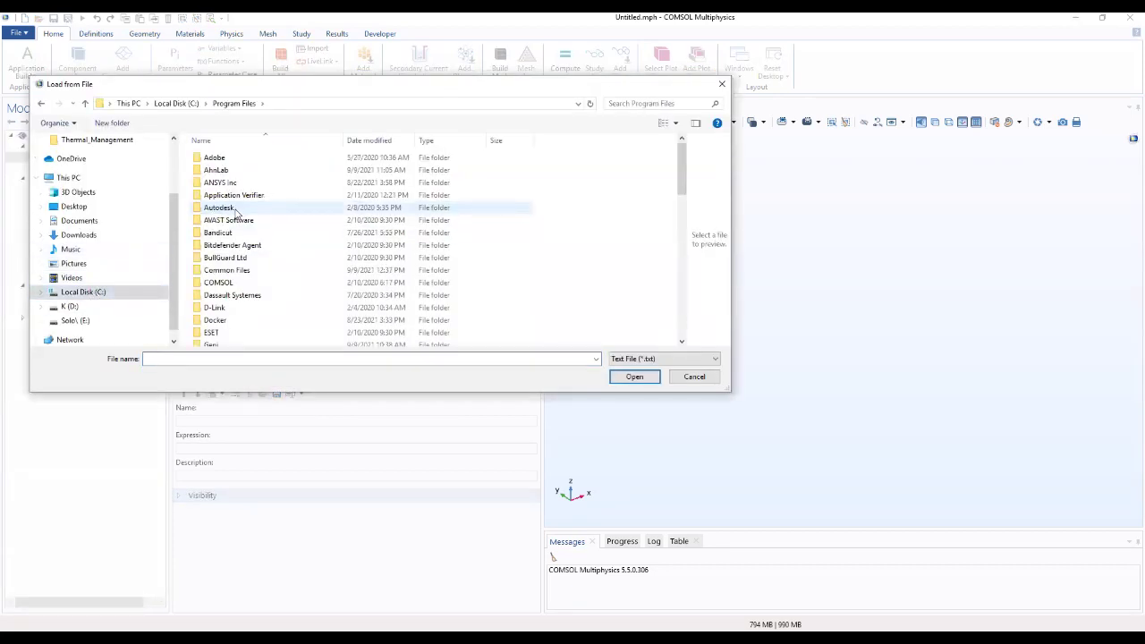
double_click(220, 283)
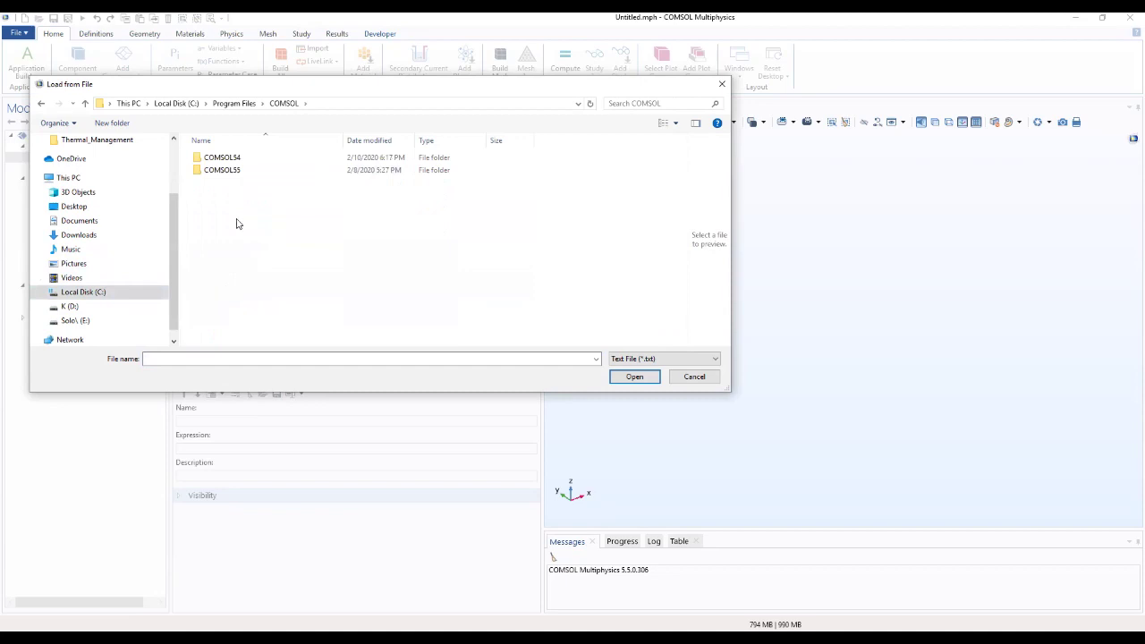
double_click(237, 171)
double_click(238, 161)
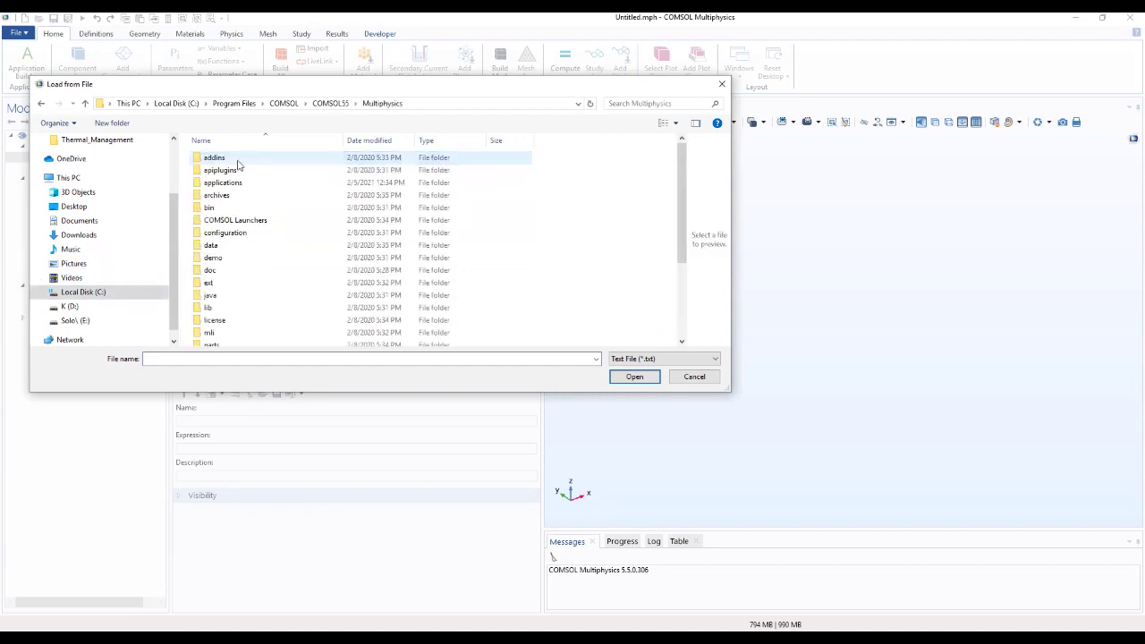
click(231, 183)
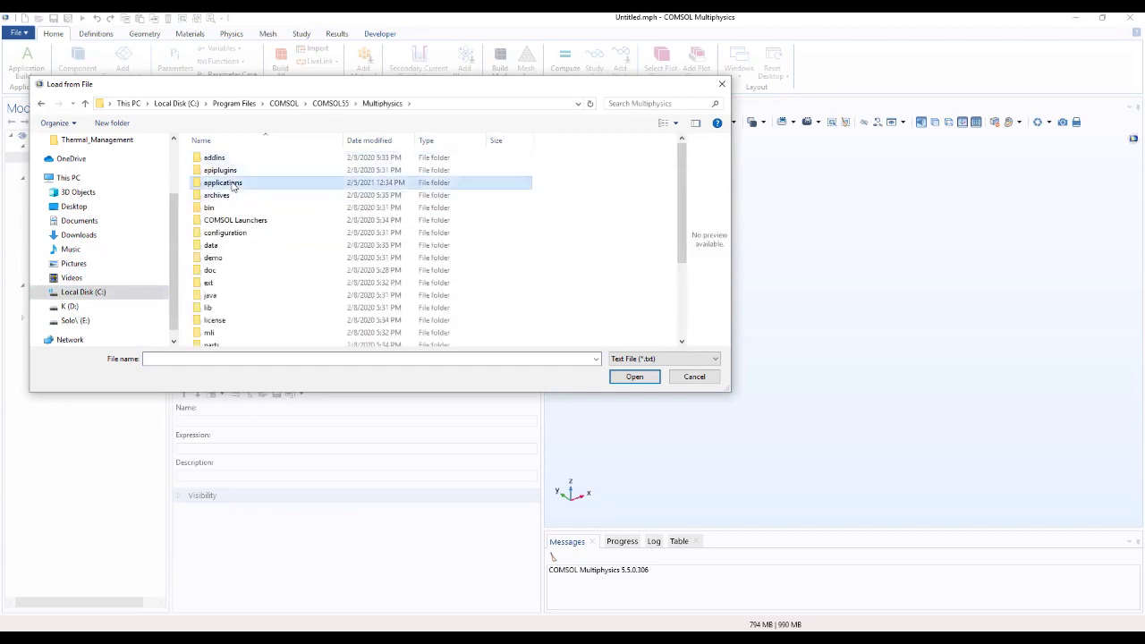
double_click(231, 183)
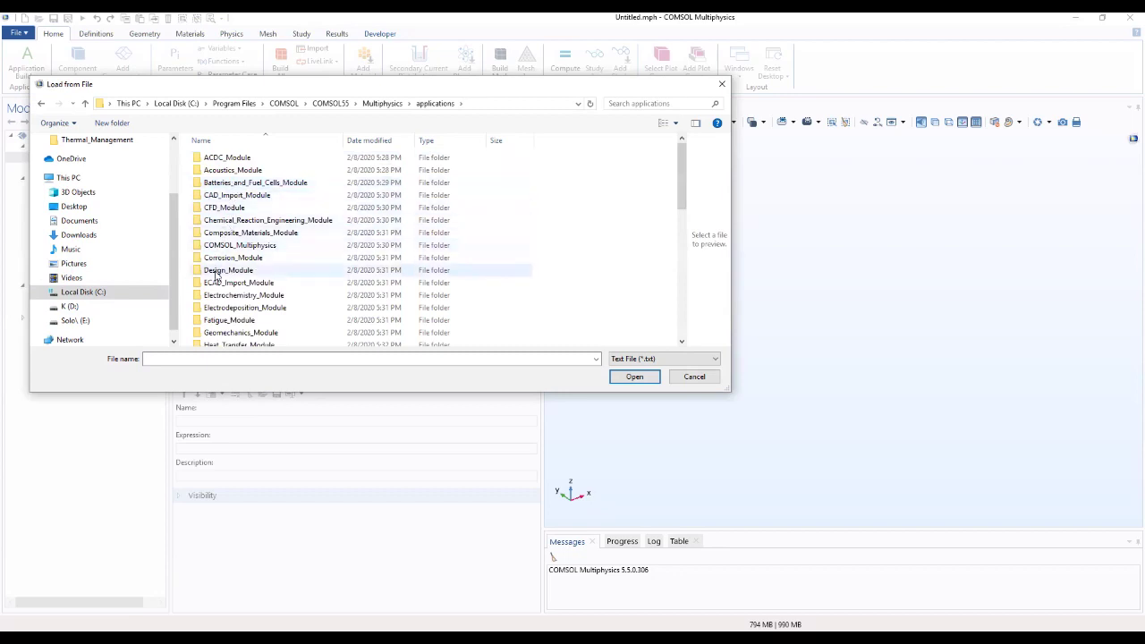
Step: Search the applications folder for "decorative" and load decorative_plating_parameters into Parameters 1
click(643, 103)
click(638, 116)
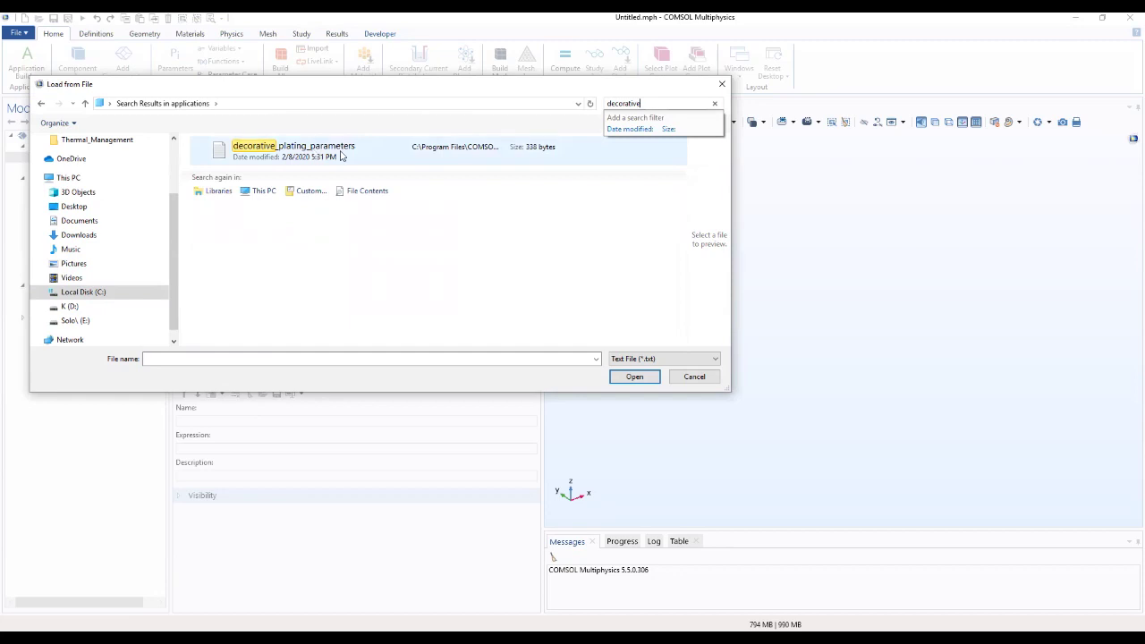
click(340, 156)
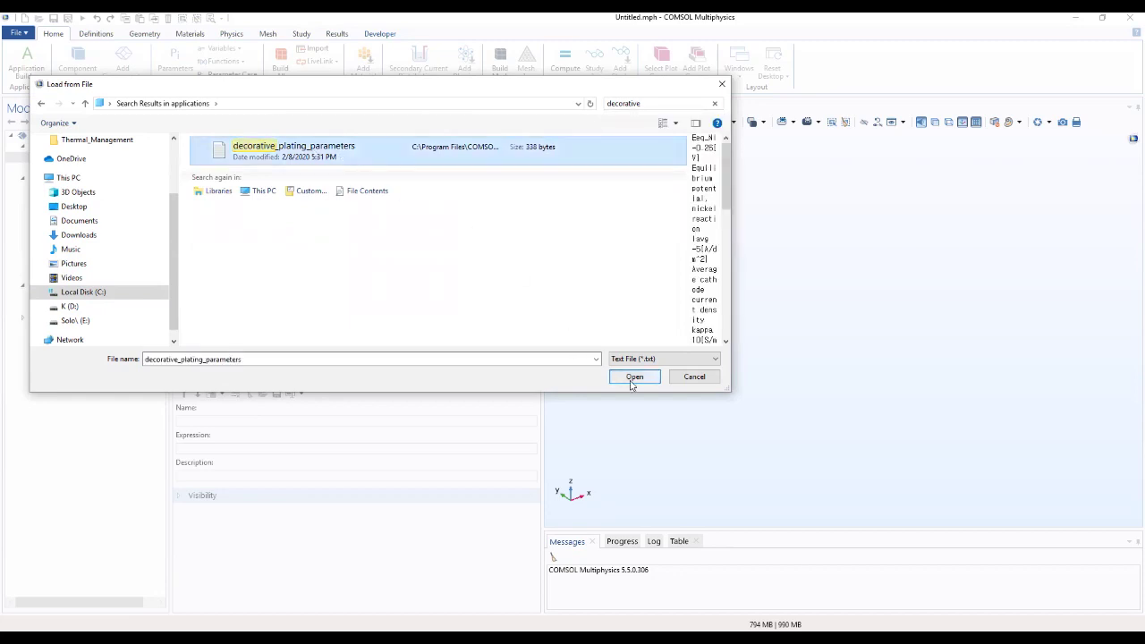
click(672, 104)
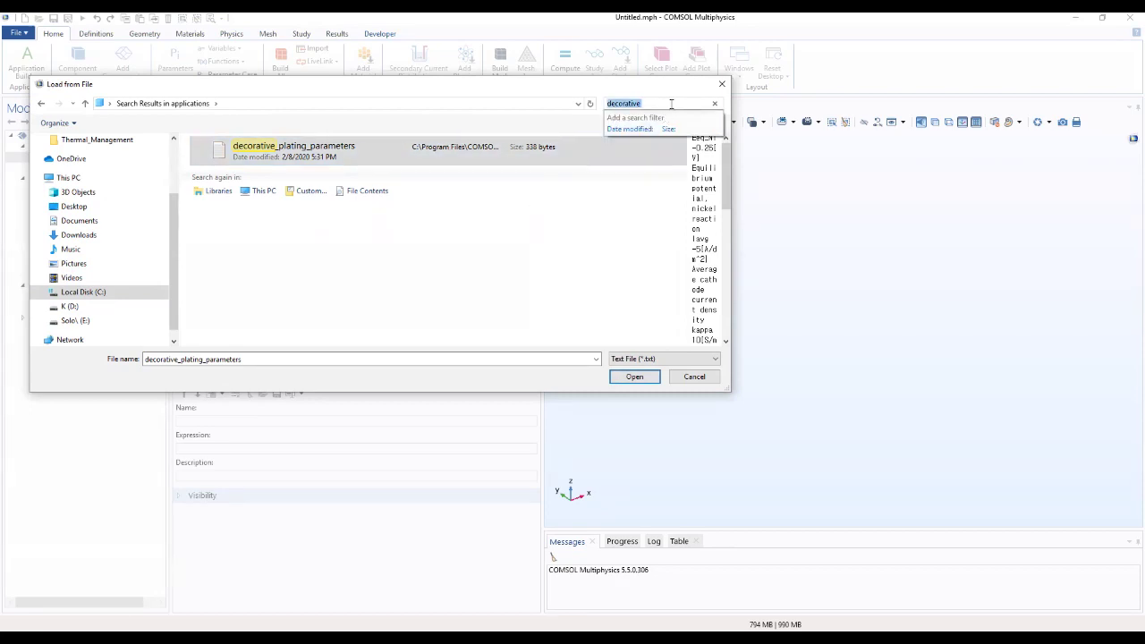
click(309, 155)
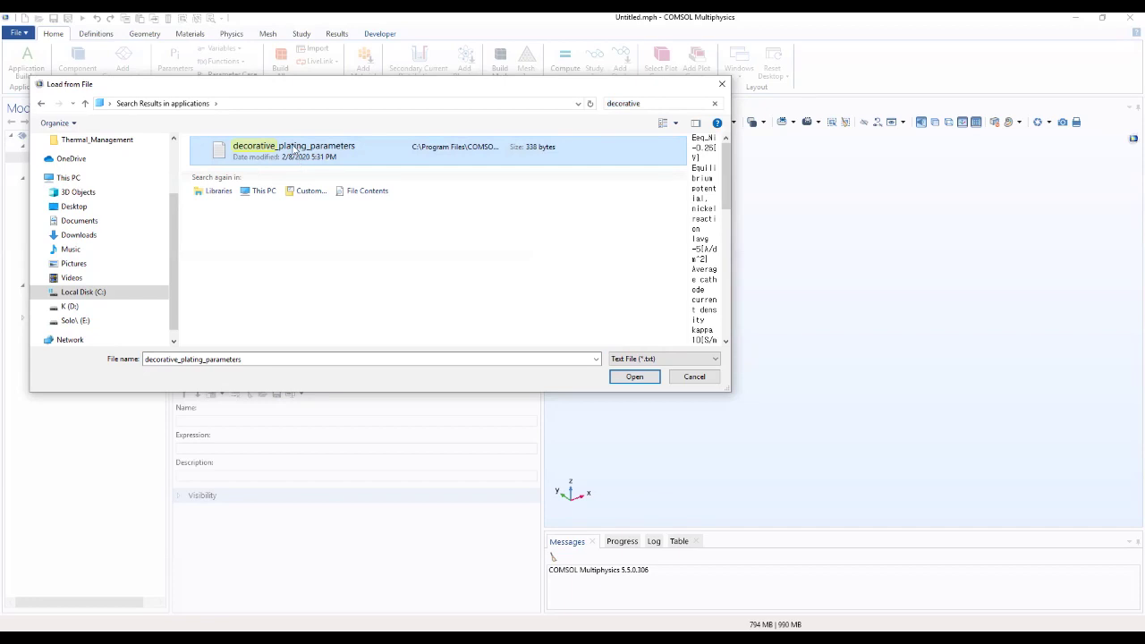
click(631, 376)
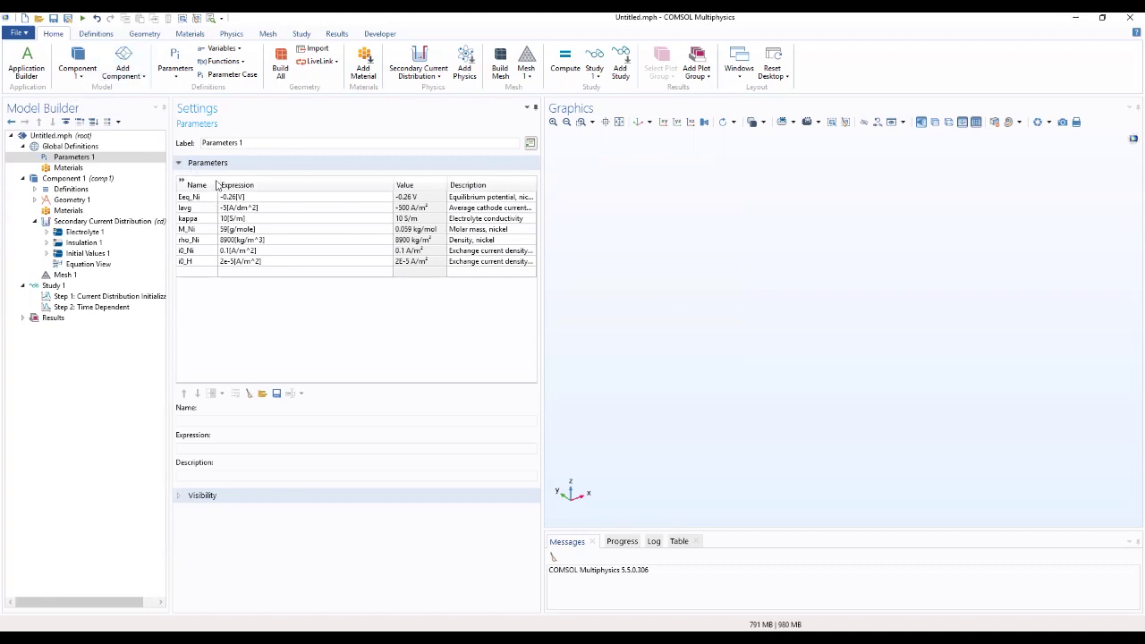
Step: Adjust the column widths of the parameters table and expand the table to read the loaded expressions and descriptions
drag(217, 184, 238, 184)
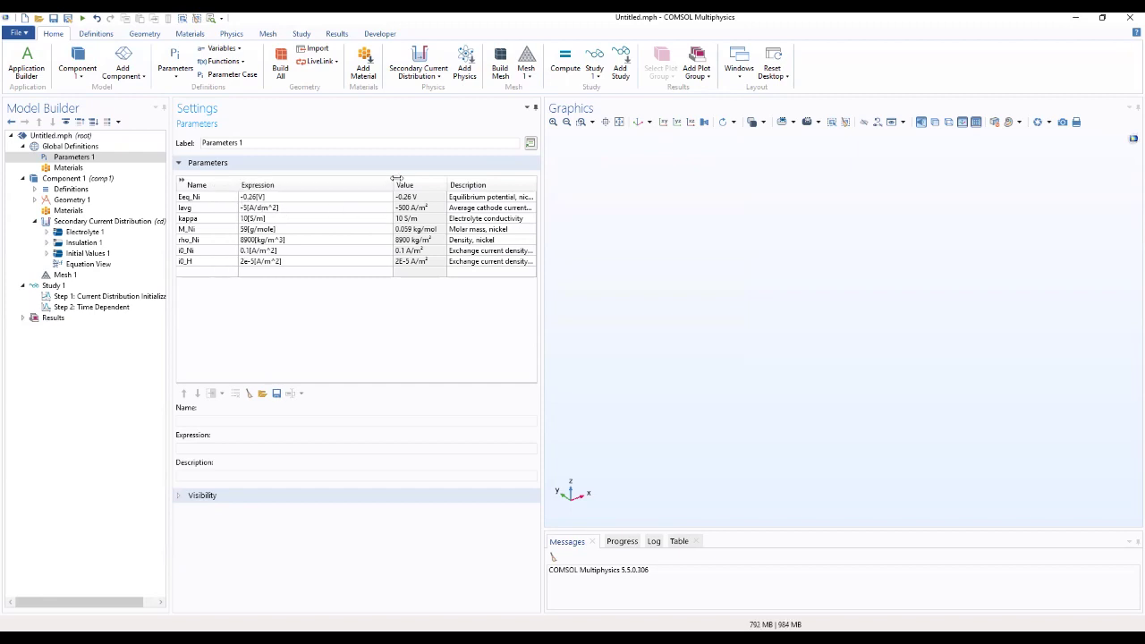
drag(394, 184, 419, 184)
drag(508, 184, 532, 187)
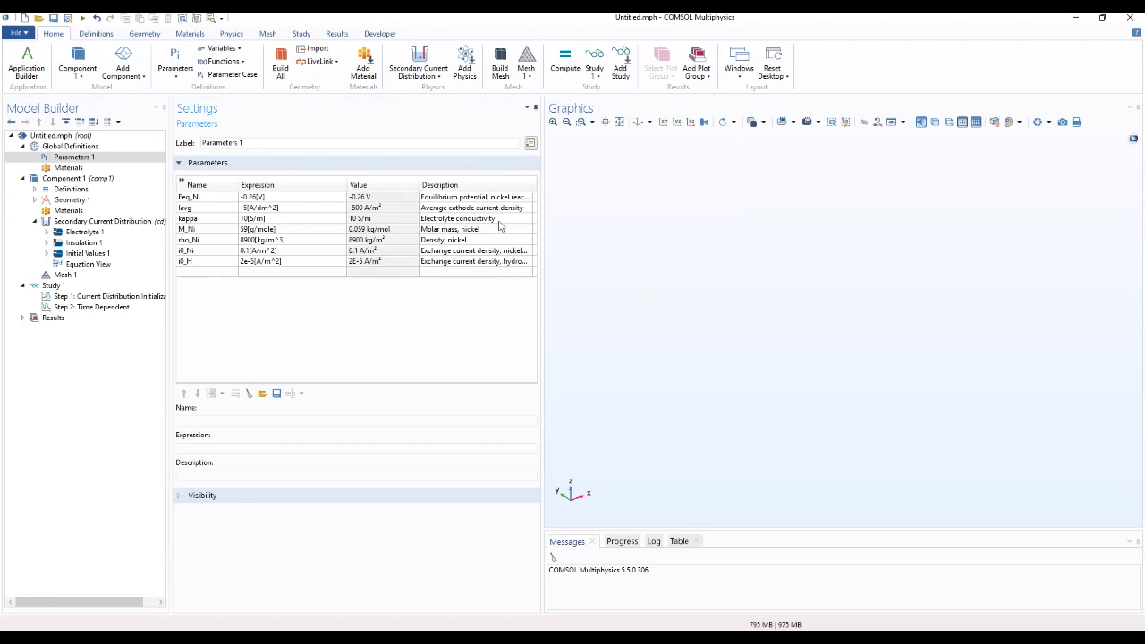
click(182, 182)
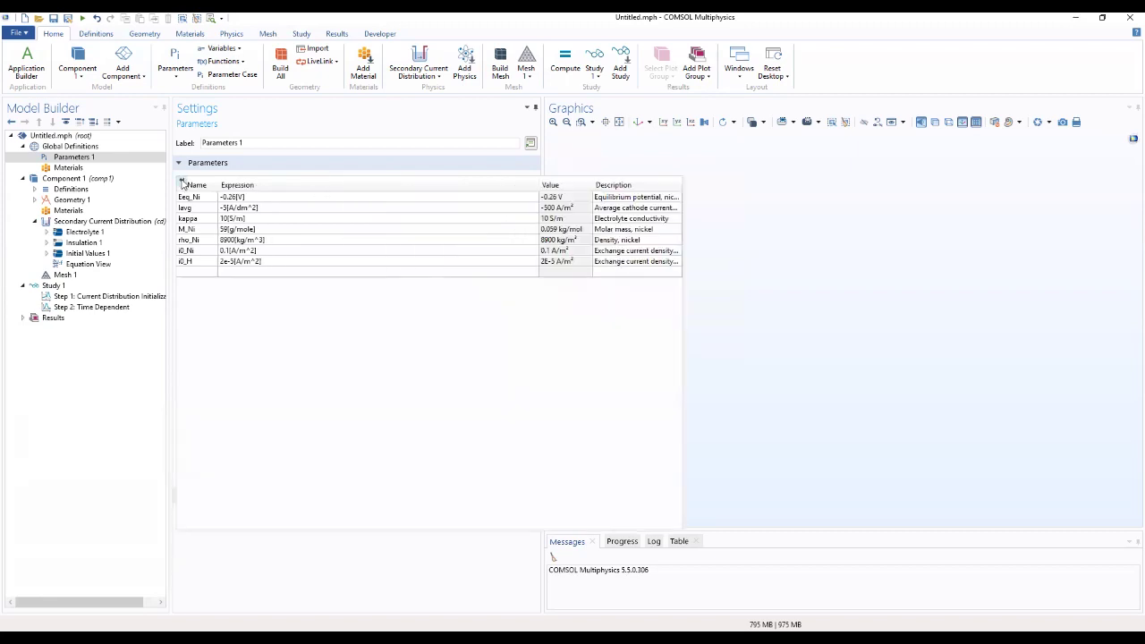
Step: Insert the geometry sequence from decorative_plating_geom_sequence in Electrodeposition_Module\Tutorials into Geometry 1 and build all objects
click(77, 200)
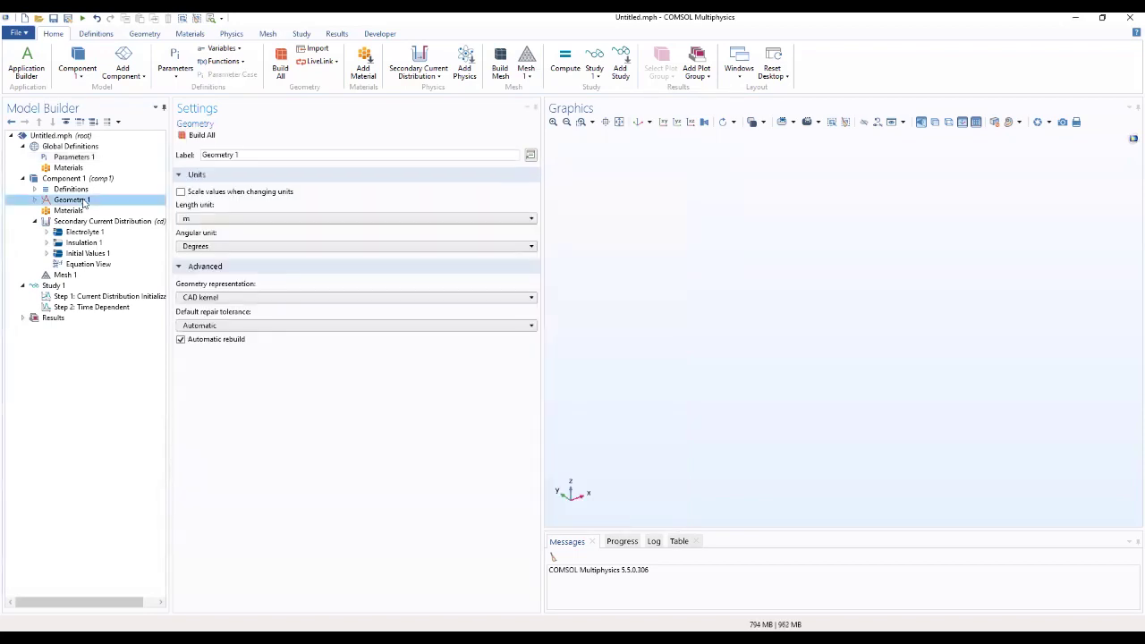
right_click(84, 202)
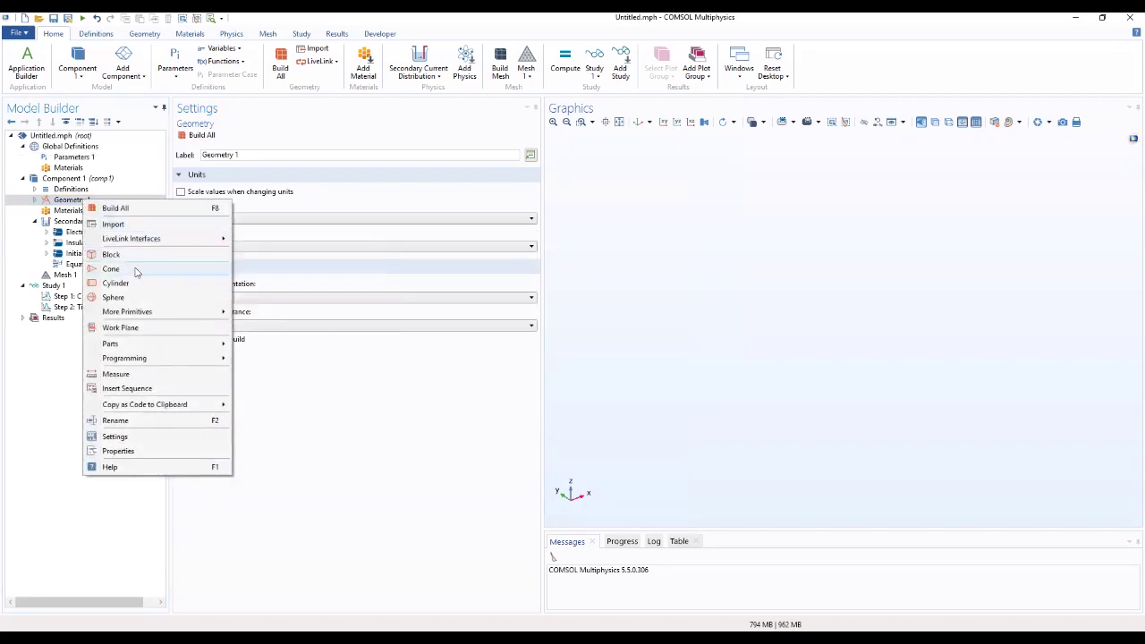
click(134, 389)
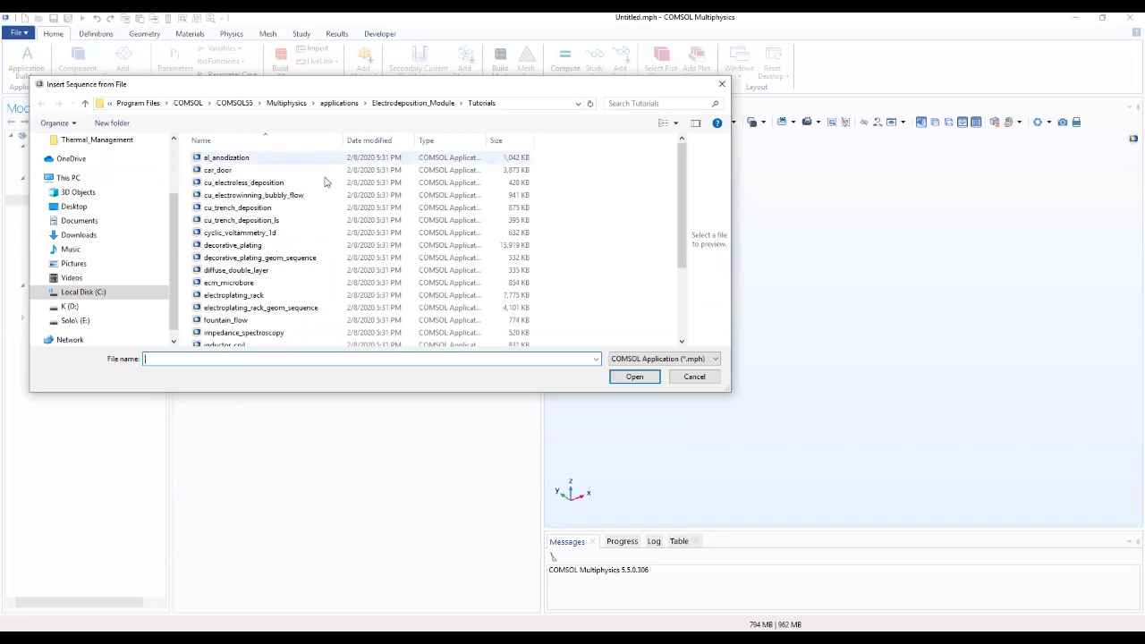
scroll(313, 227, down, 1)
scroll(312, 227, down, 2)
scroll(313, 227, up, 2)
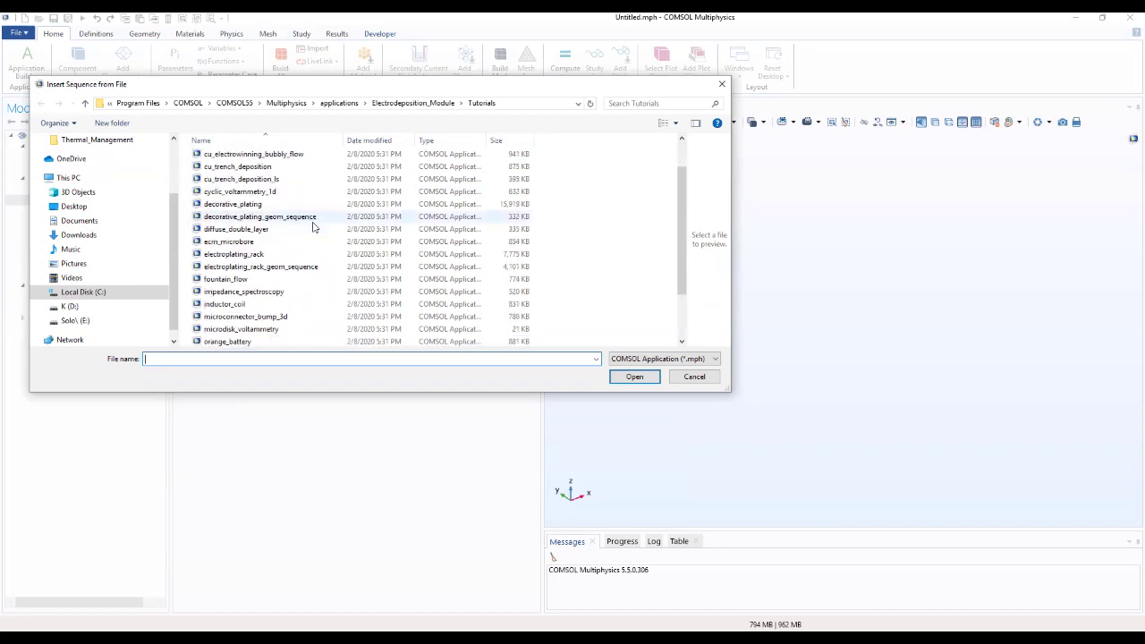
click(315, 224)
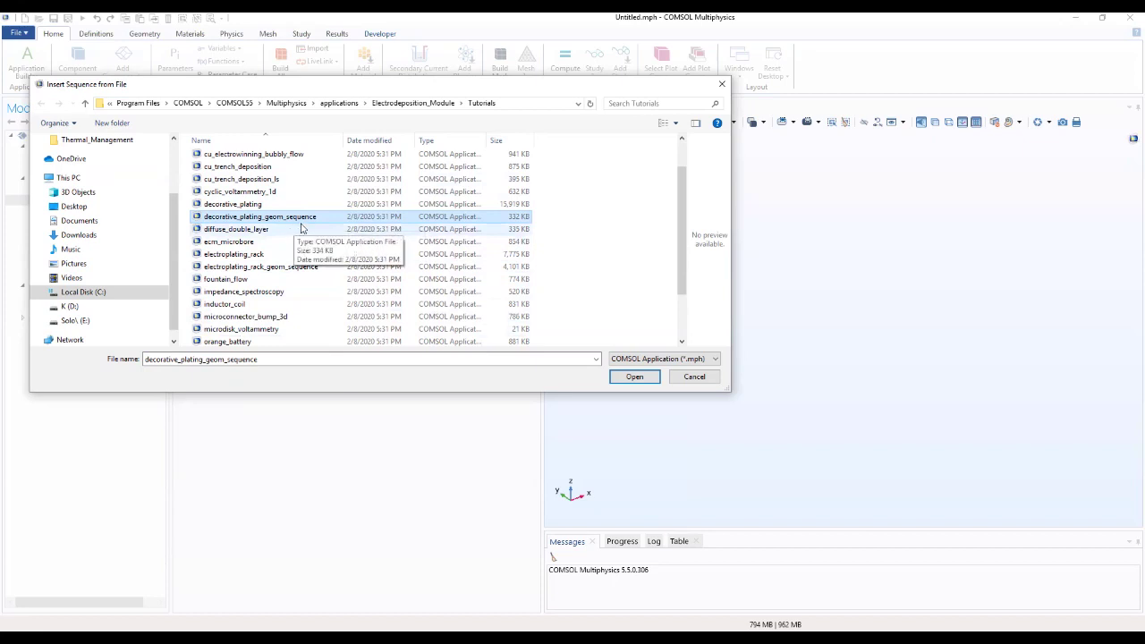
click(635, 377)
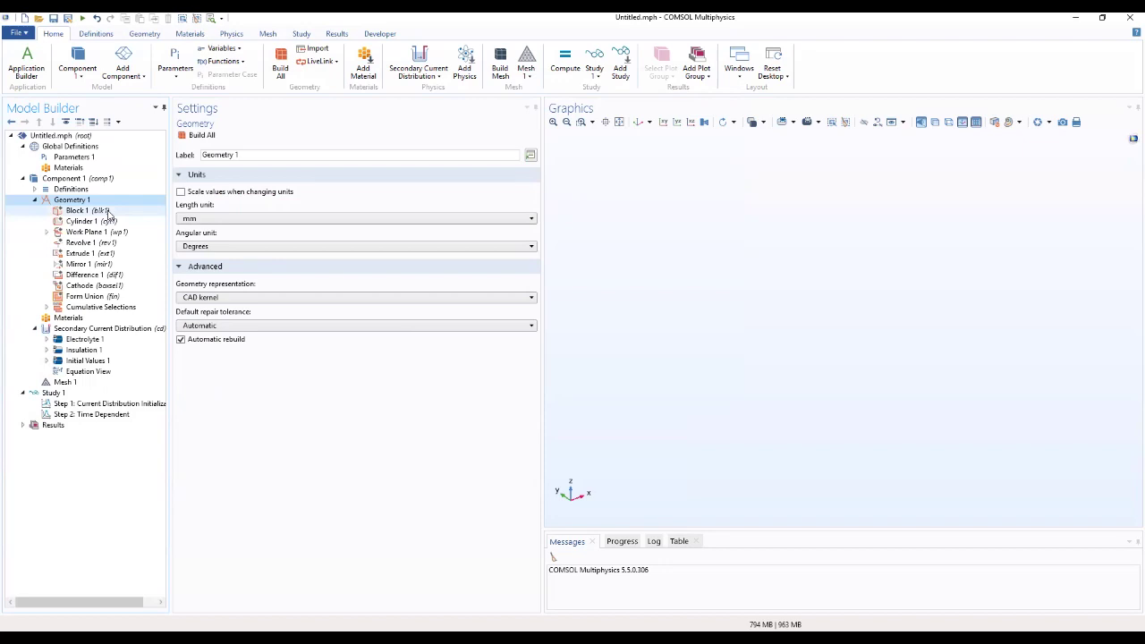
click(201, 135)
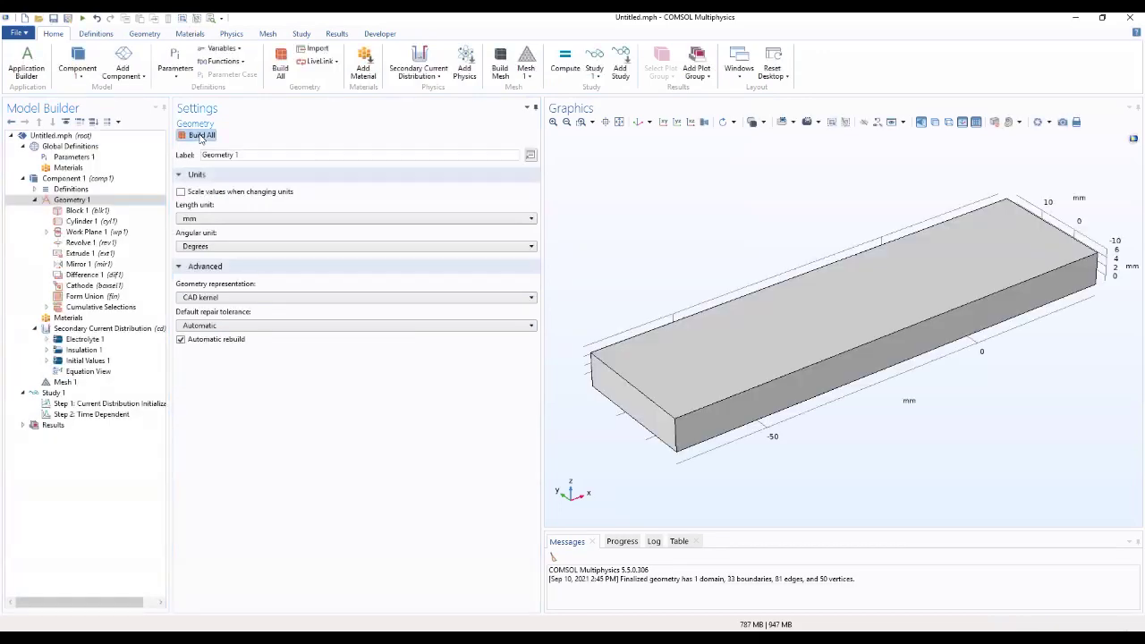
Step: Turn on transparency for the geometry and inspect the handle-shaped part inside the block from several angles
drag(779, 269, 994, 294)
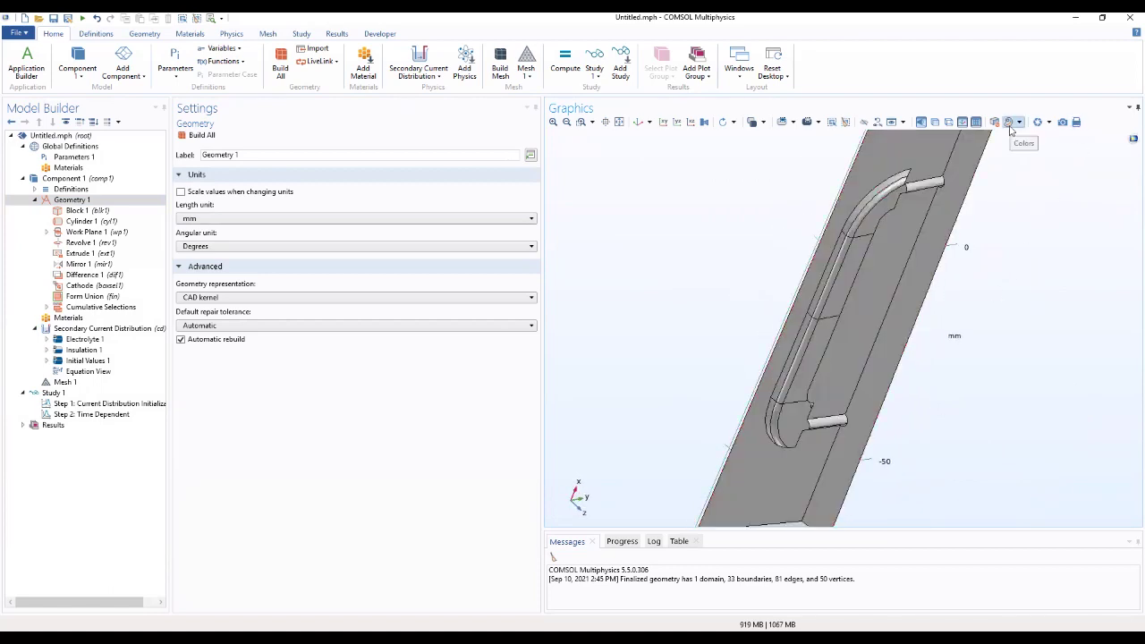
click(935, 122)
drag(848, 203, 906, 327)
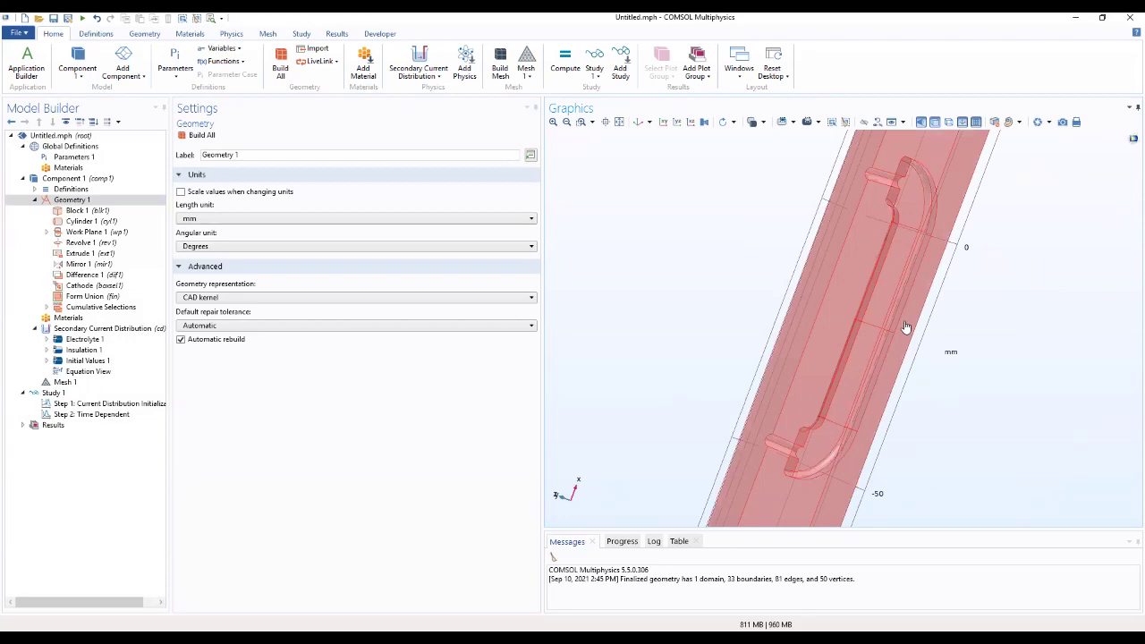
drag(748, 300, 721, 375)
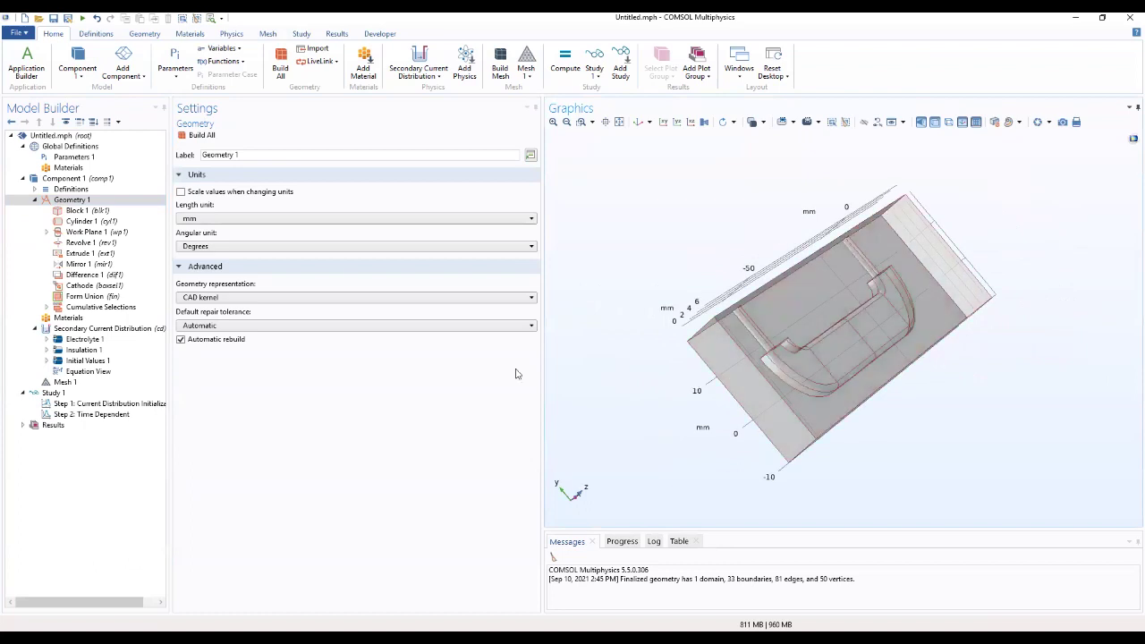
Step: Review the global Materials overview and the current distribution type options of the Secondary Current Distribution interface
click(69, 168)
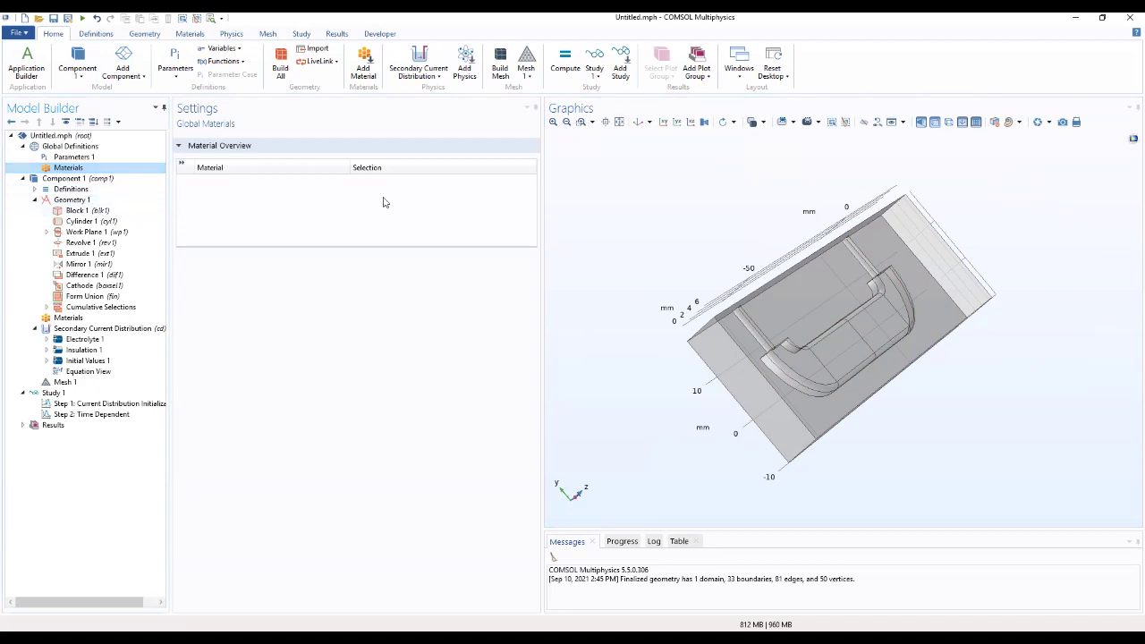
drag(749, 262, 872, 308)
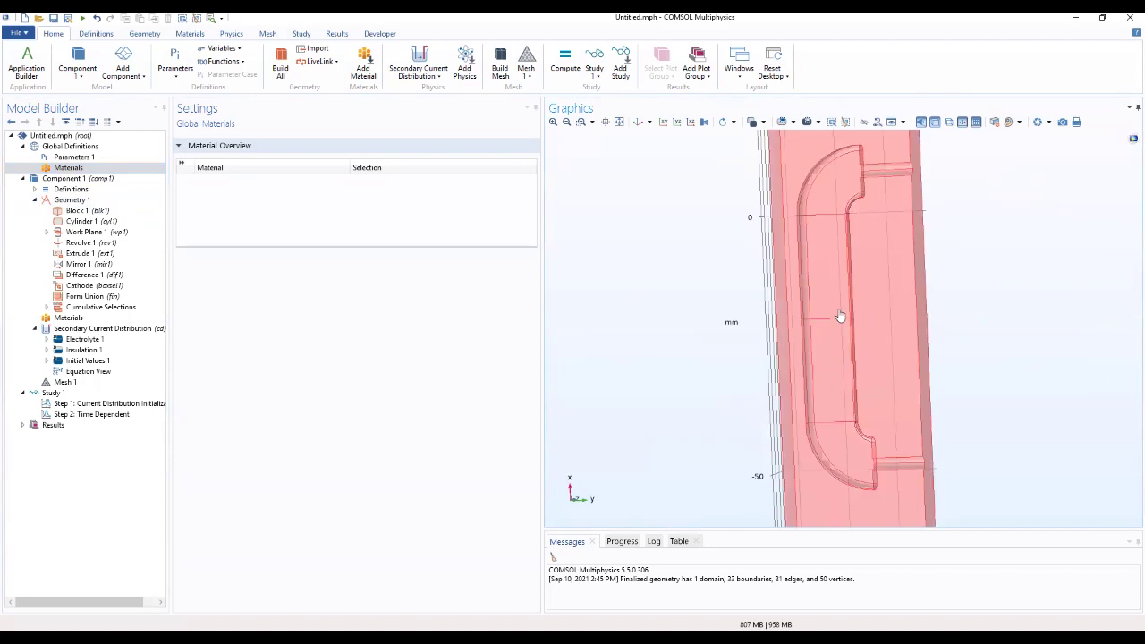
click(91, 328)
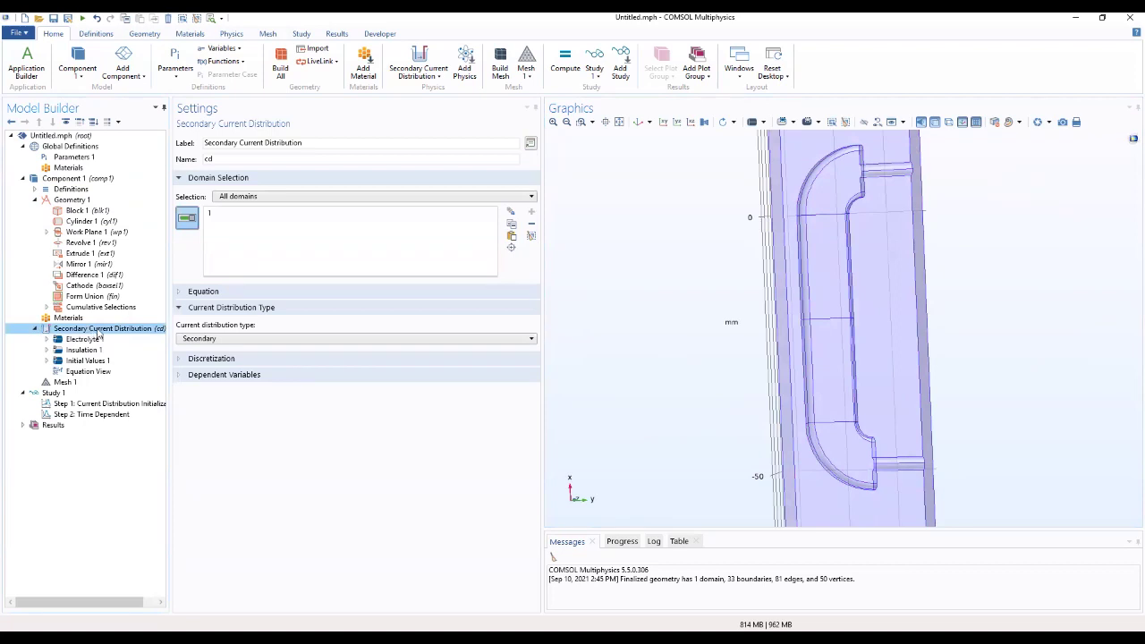
click(230, 340)
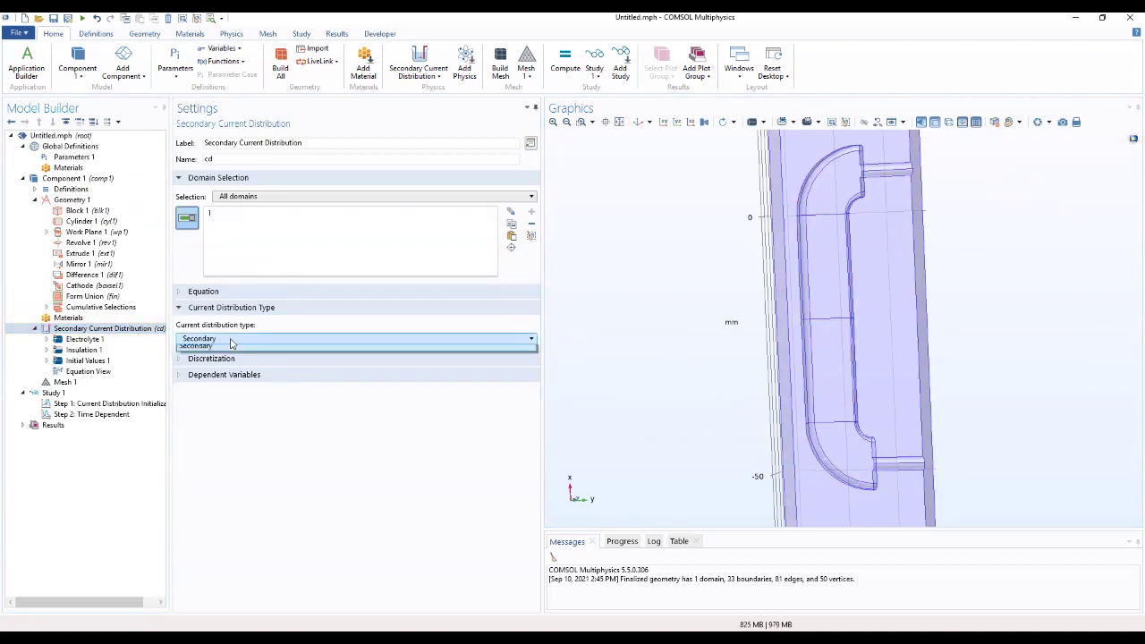
click(231, 341)
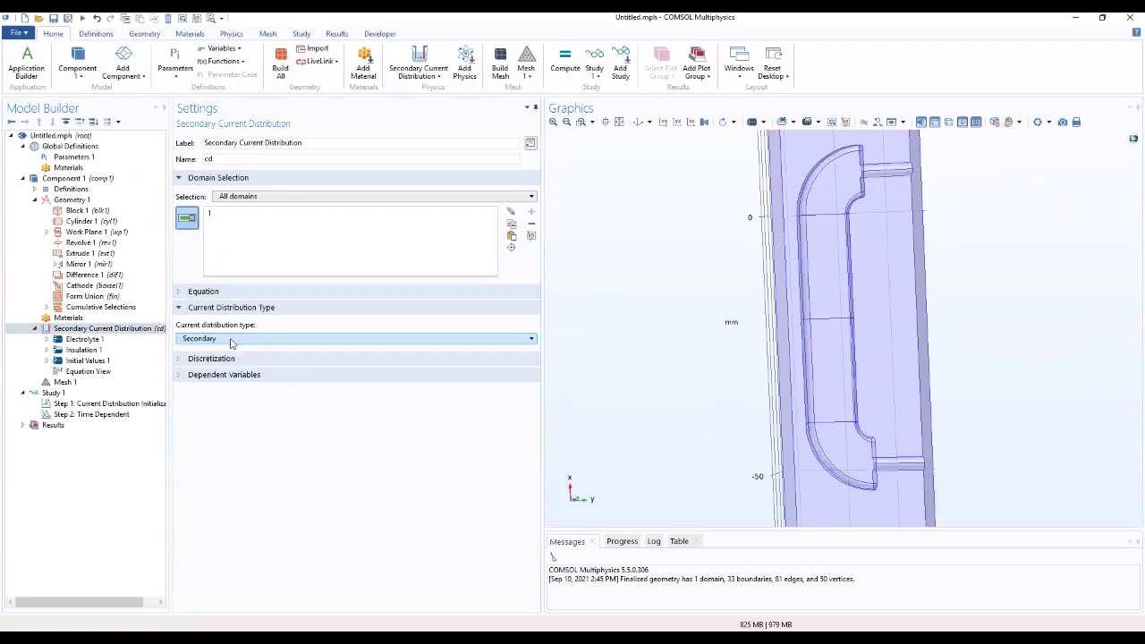